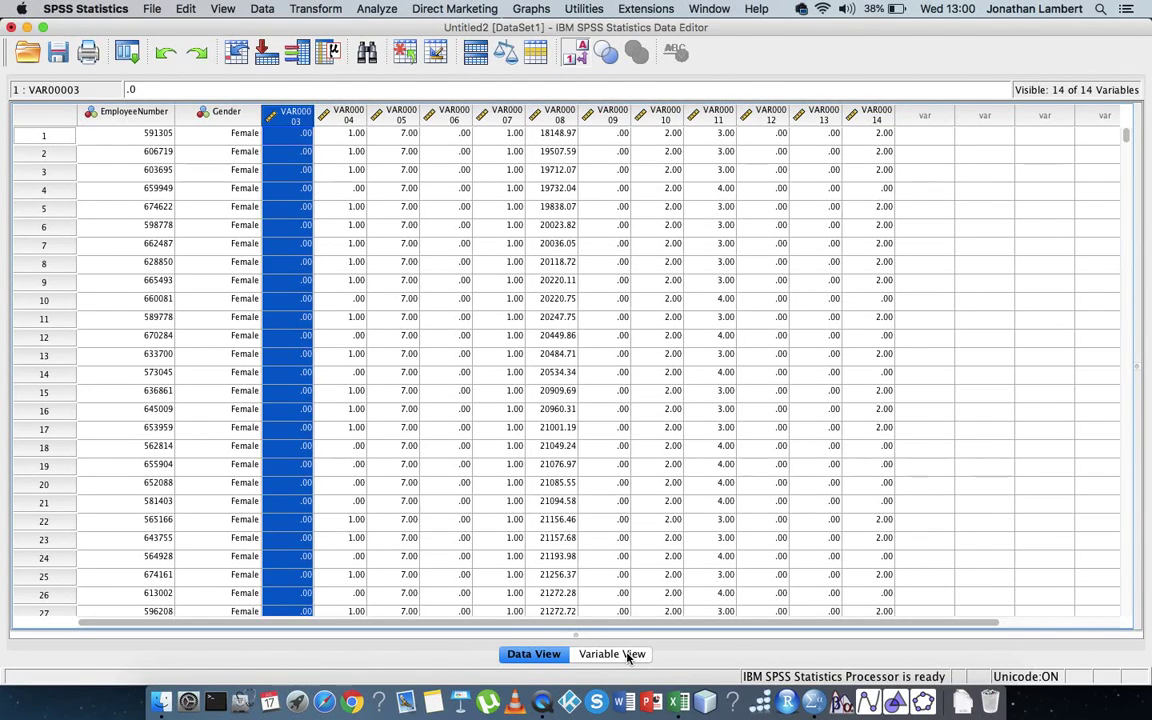
Step: Rename variable VAR00003 to Age in Variable View
left_click(612, 654)
left_click(133, 143)
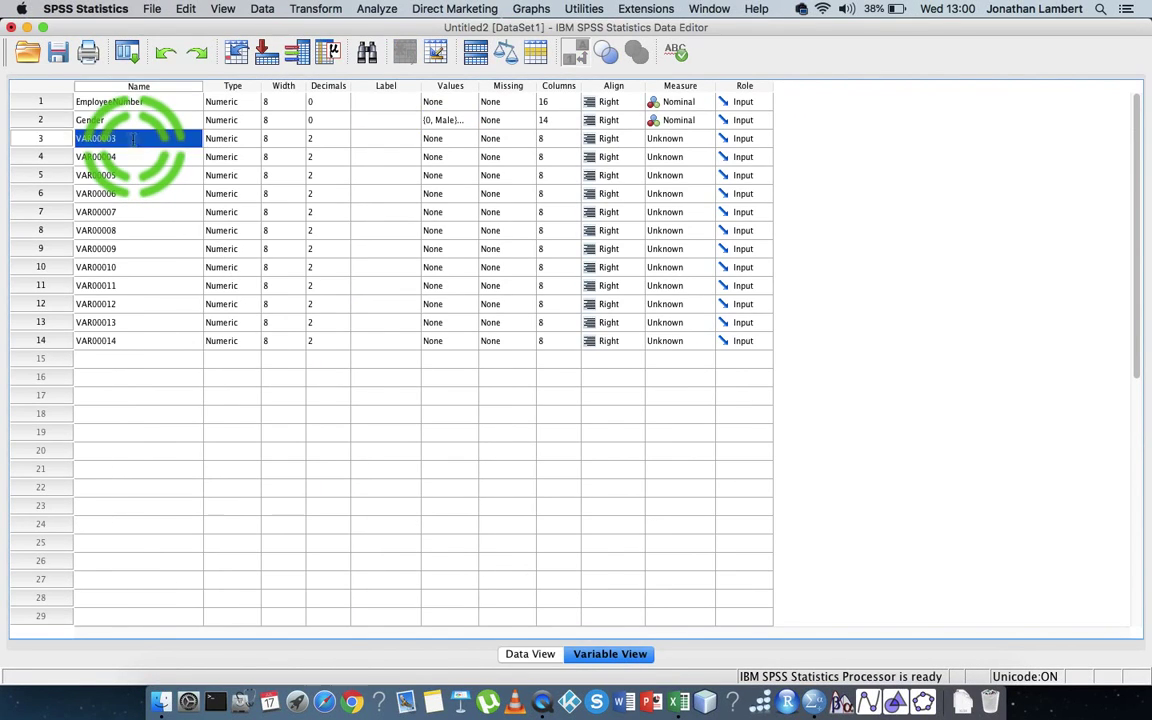
left_click(132, 139)
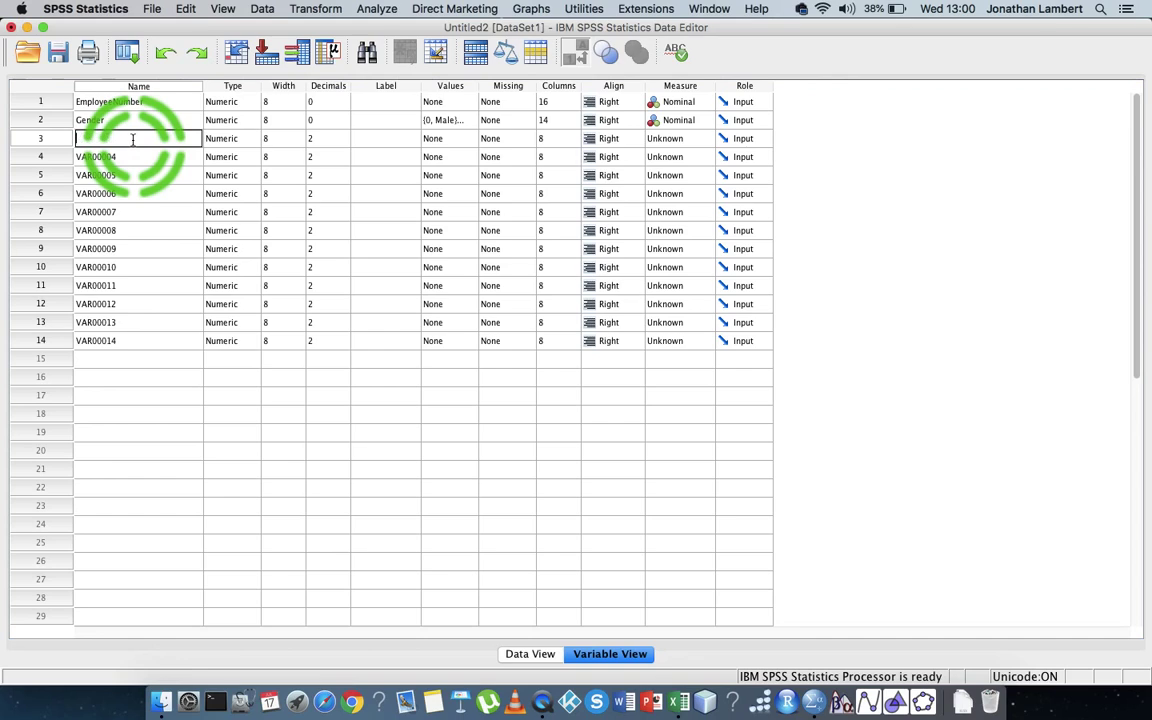
left_click(395, 151)
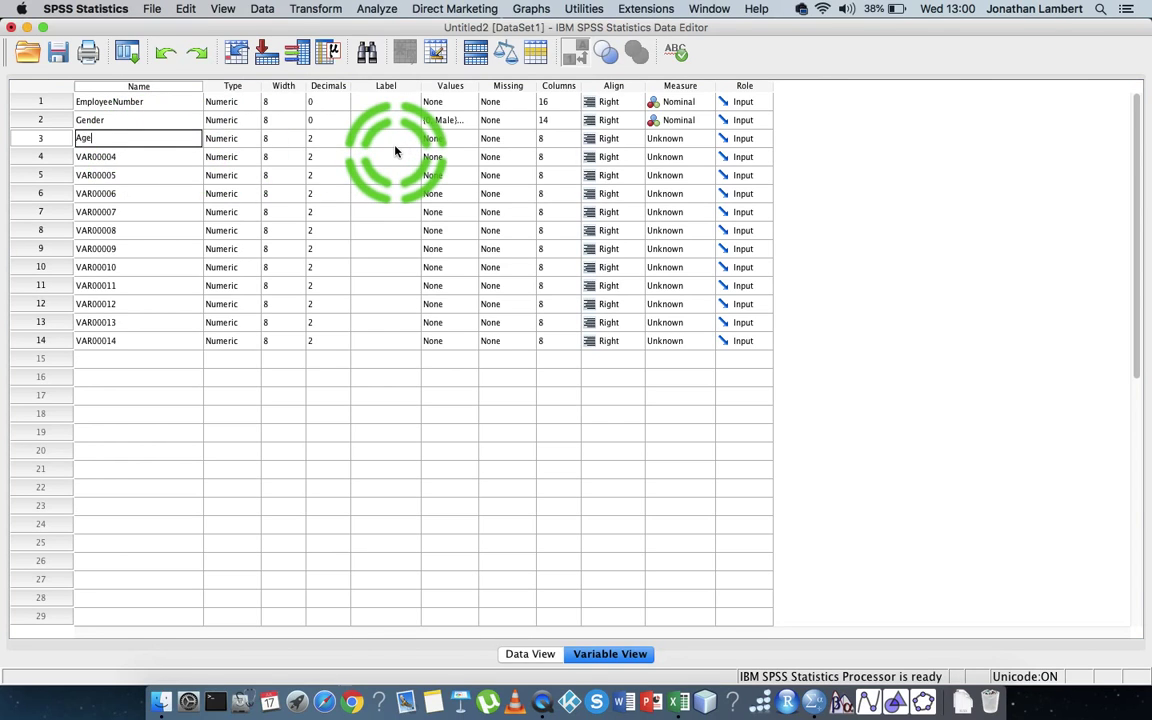
left_click(58, 140)
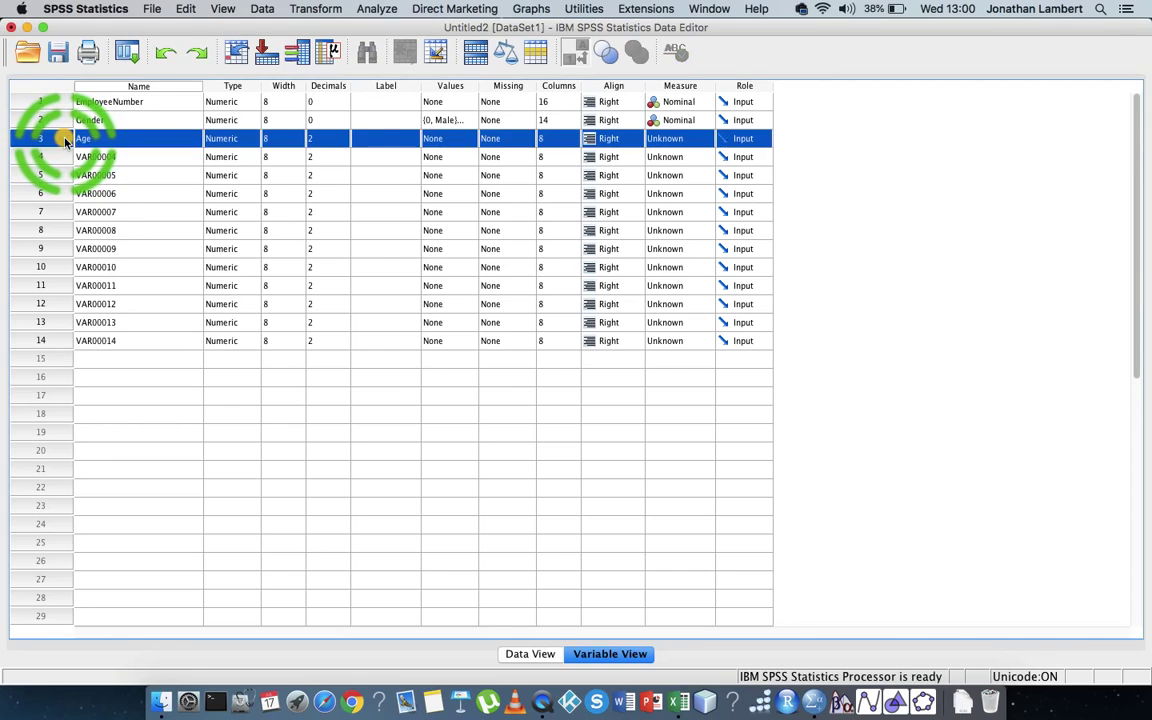
Step: Give Age 0 decimals and an Ordinal measurement level
left_click(343, 143)
left_click(344, 146)
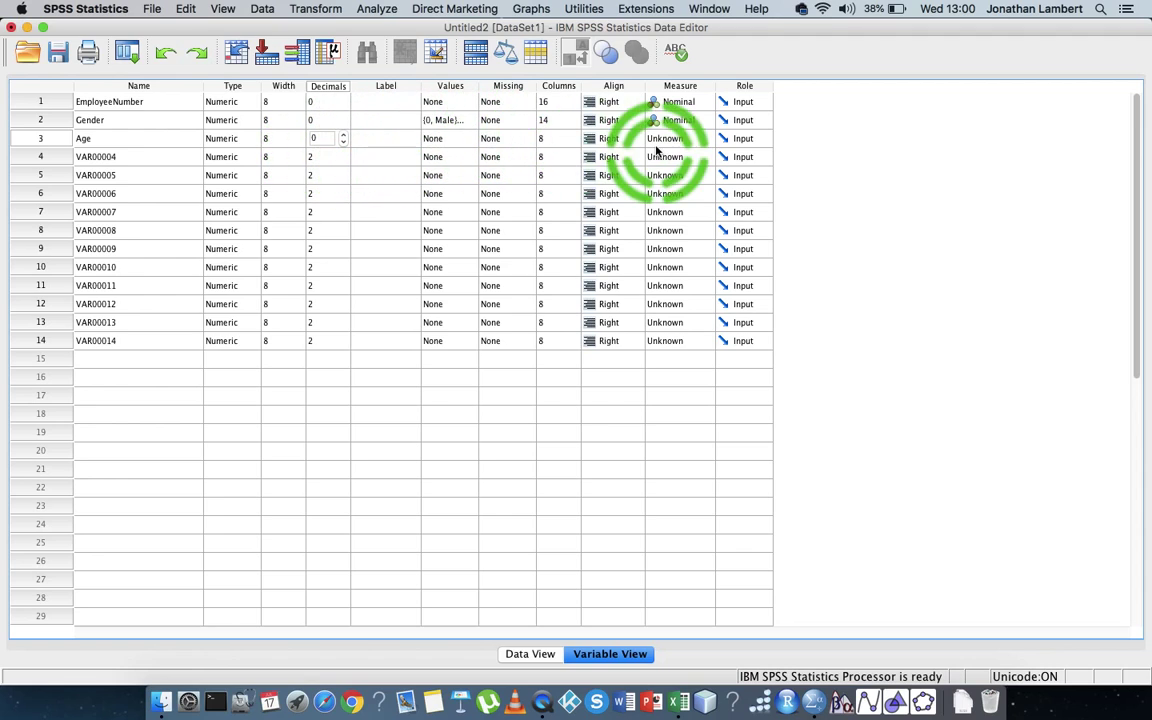
left_click(697, 143)
left_click(684, 141)
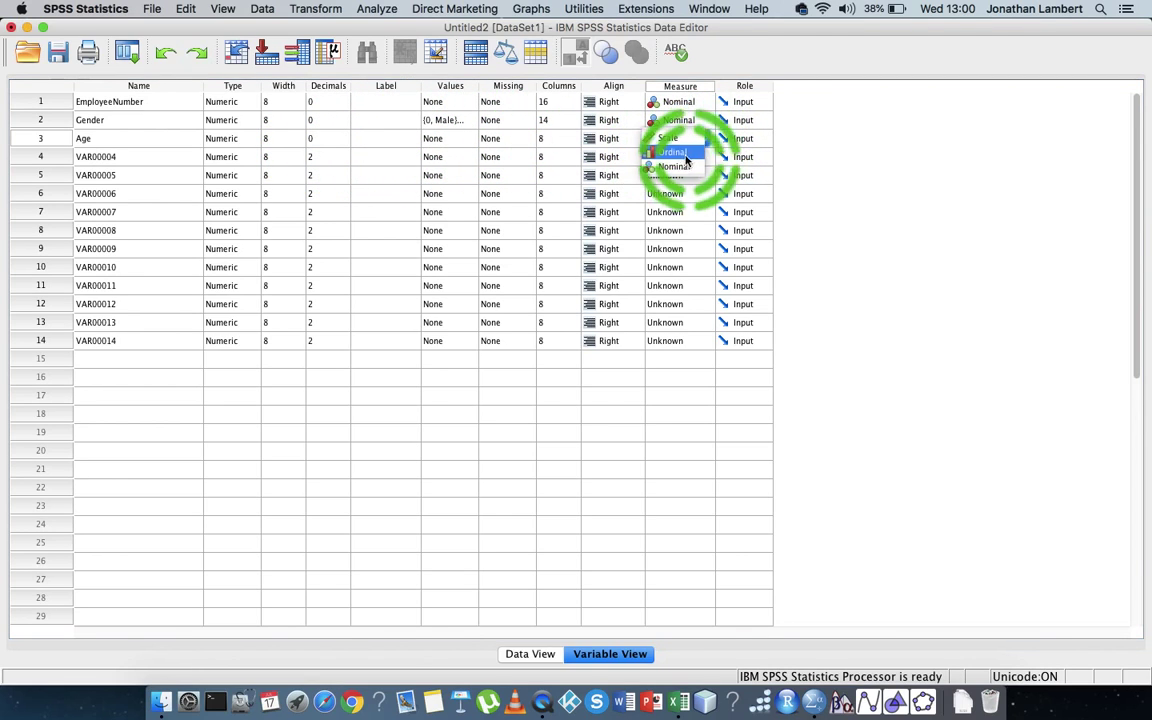
Step: Label Age values 0 = '20 years to 30 Years' and 1 = '30 years to 40 years'
left_click(473, 141)
left_click(446, 288)
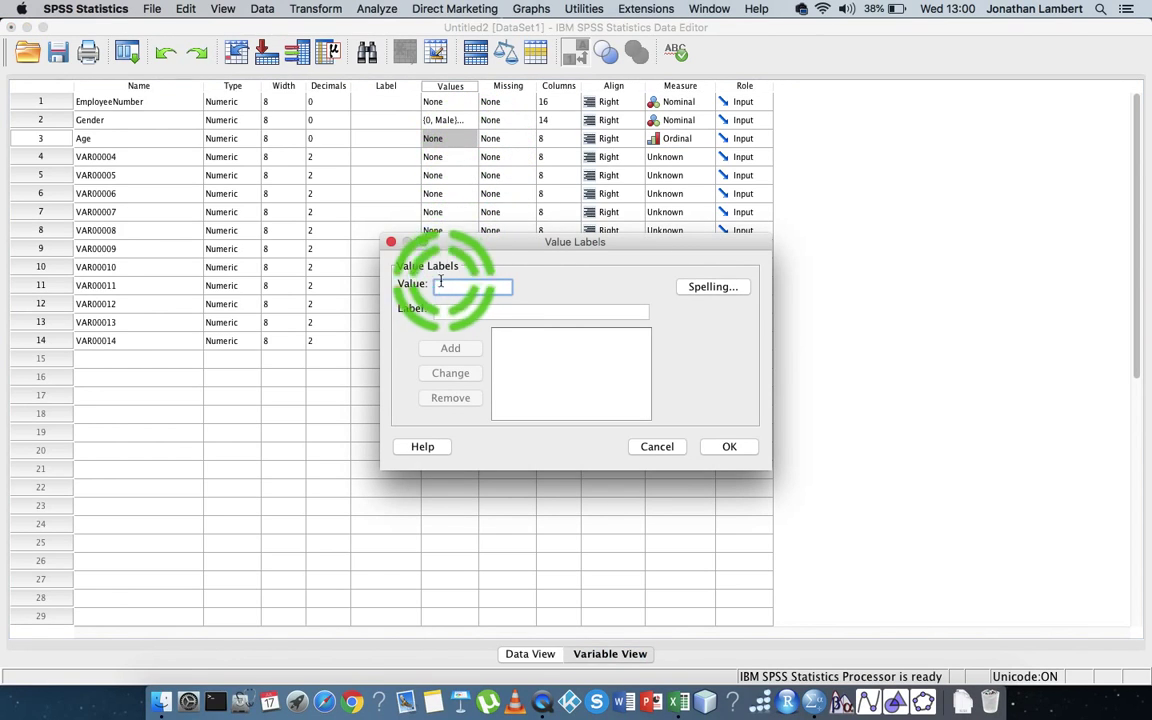
type("0")
left_click(449, 311)
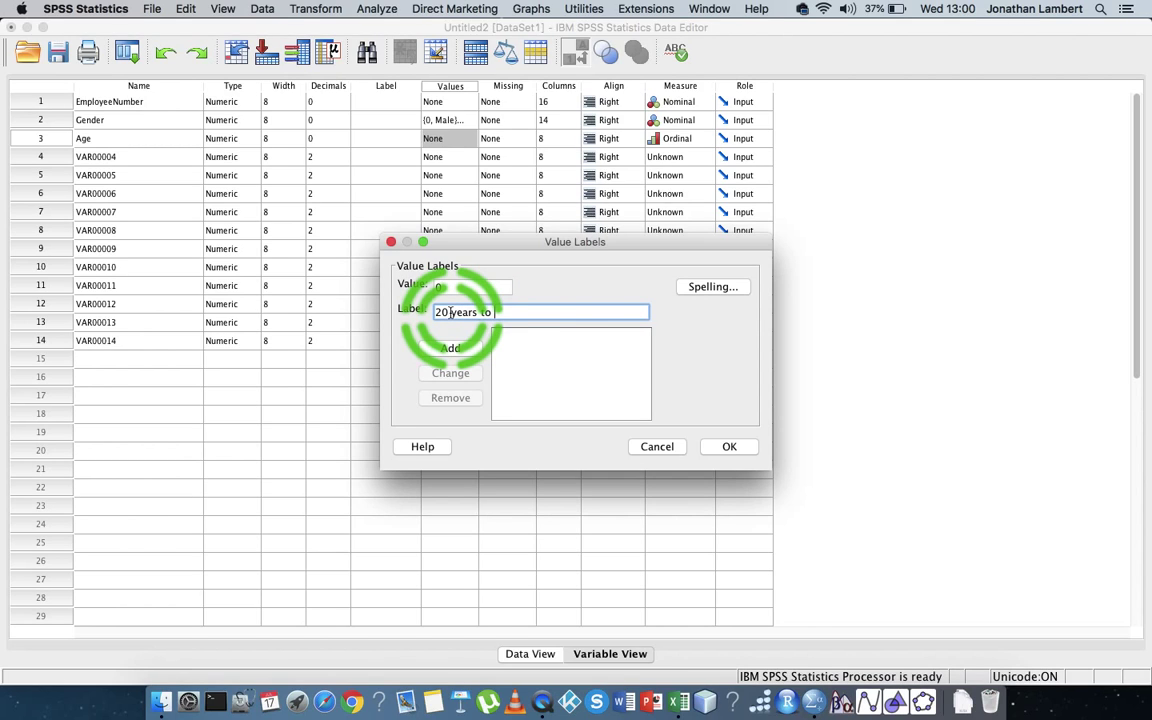
type("20 years to 30 Years")
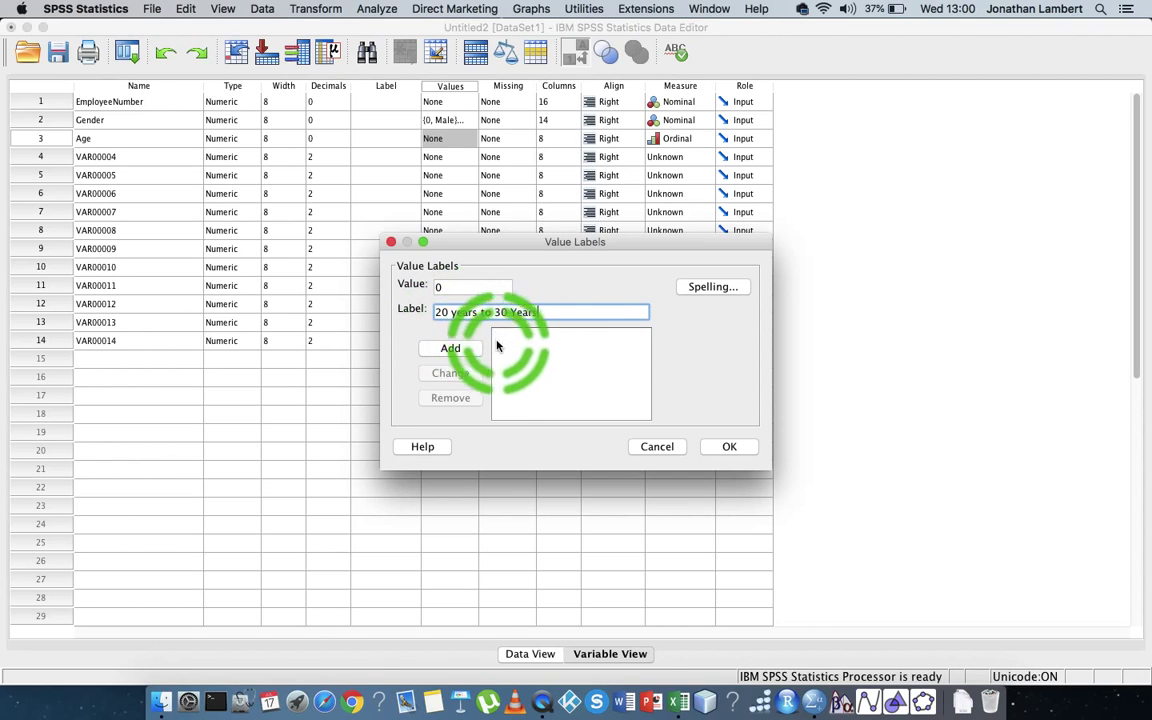
left_click(450, 348)
type("1")
left_click(448, 312)
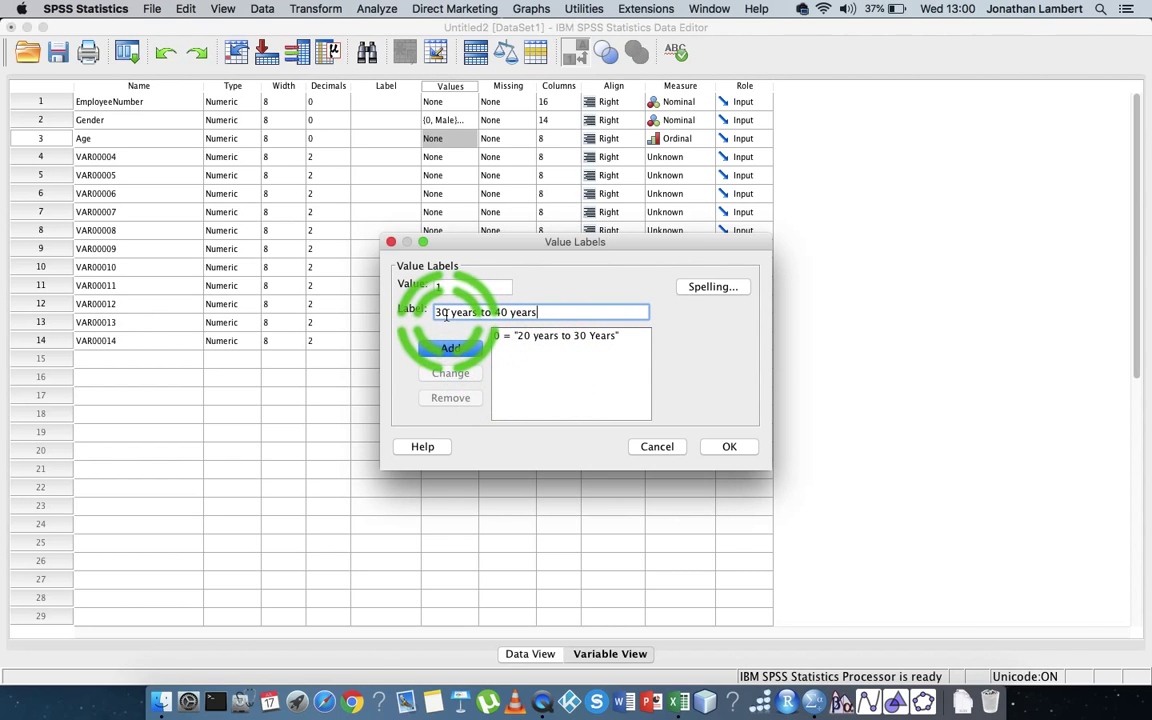
left_click(450, 348)
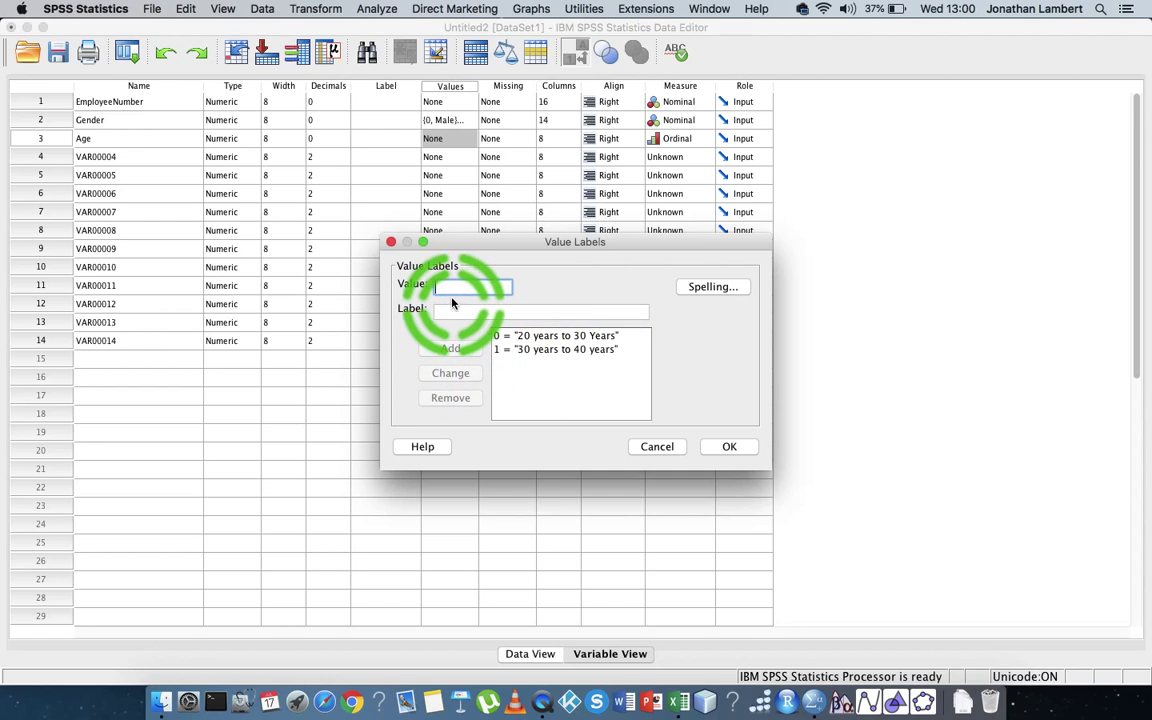
Step: Add Age labels 2 = '40 years to 50 years', 3 = '50 years to 60 years', 4 = '60+ years'
type("2")
left_click(444, 310)
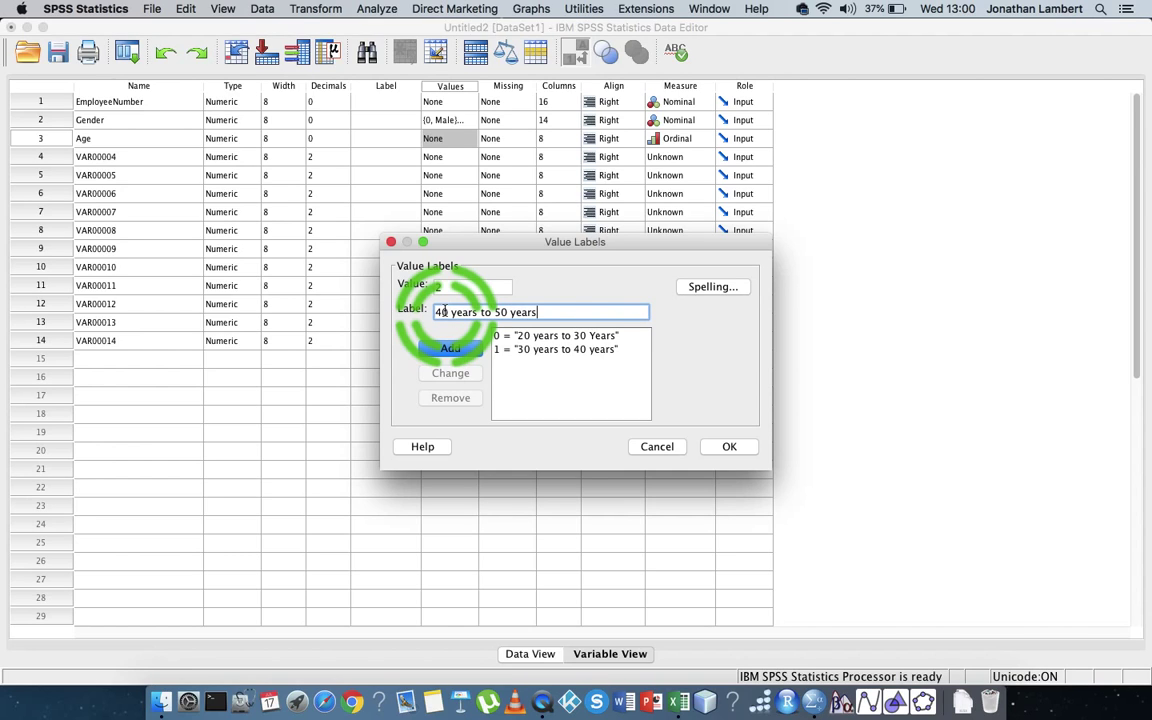
left_click(450, 348)
type("3")
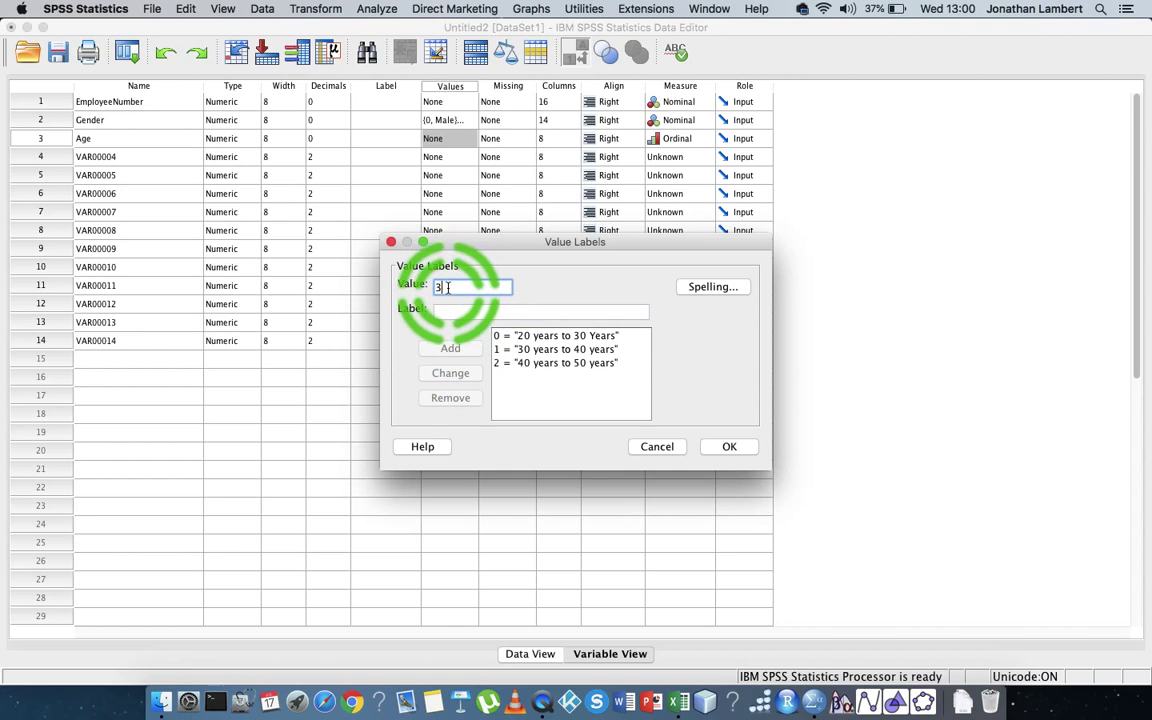
left_click(446, 310)
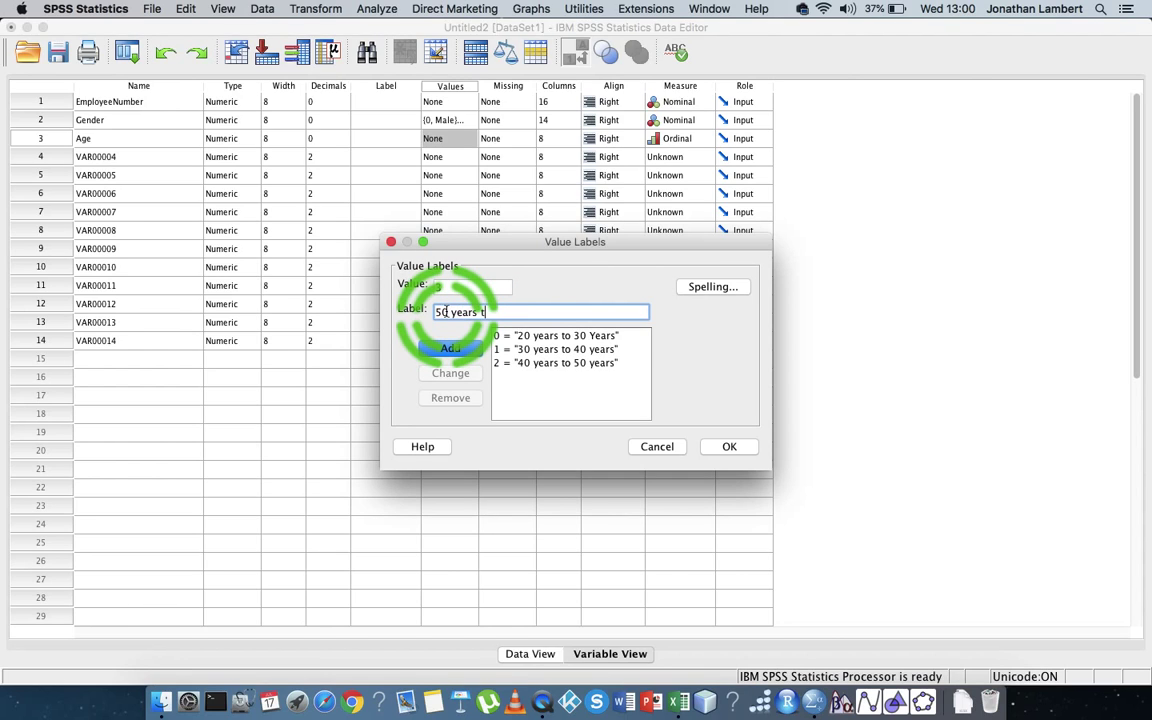
type("50 years to ")
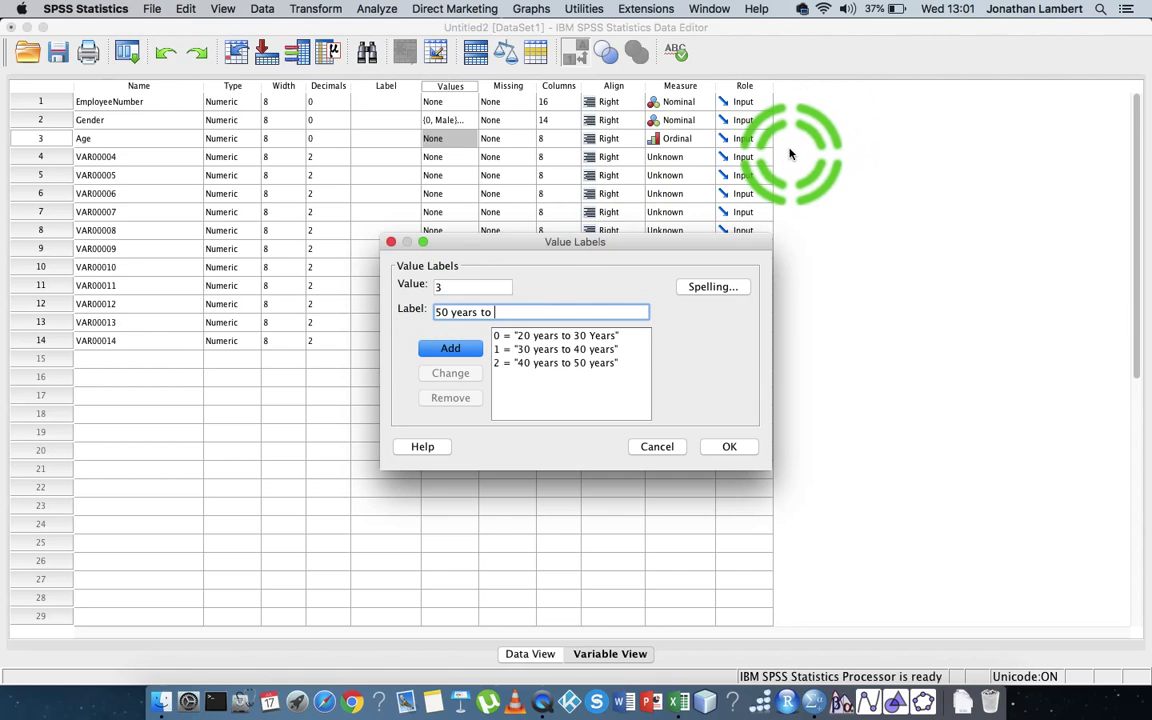
type("60 years")
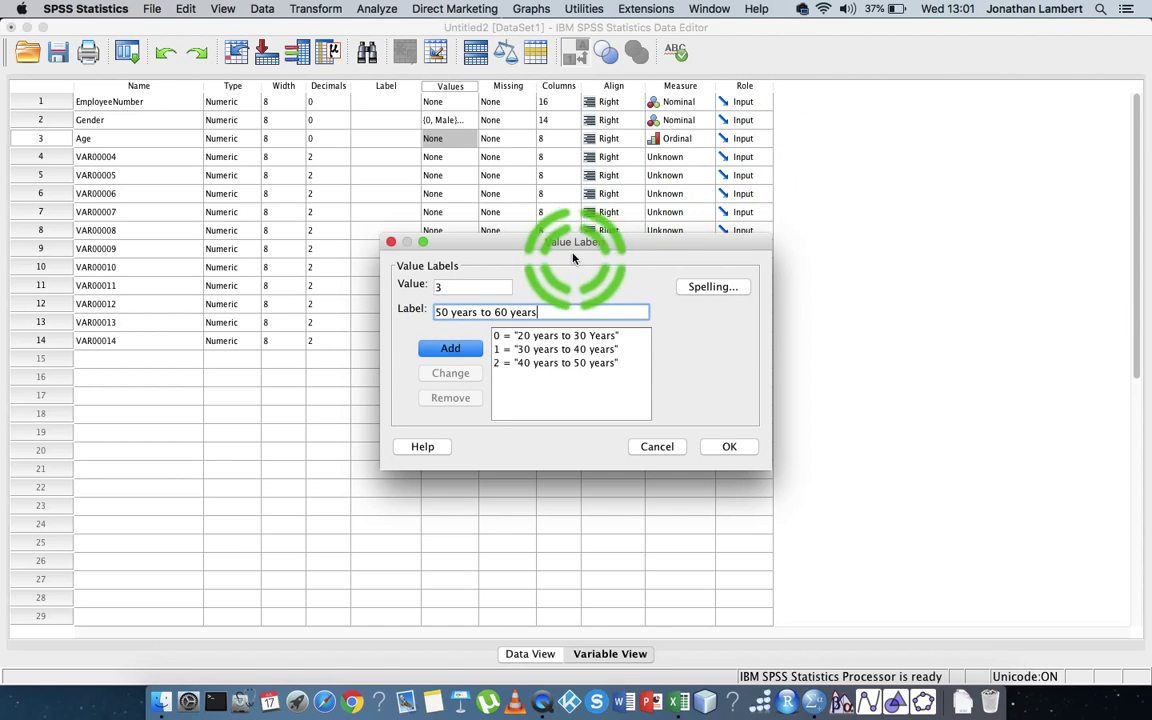
left_click(450, 348)
left_click(443, 286)
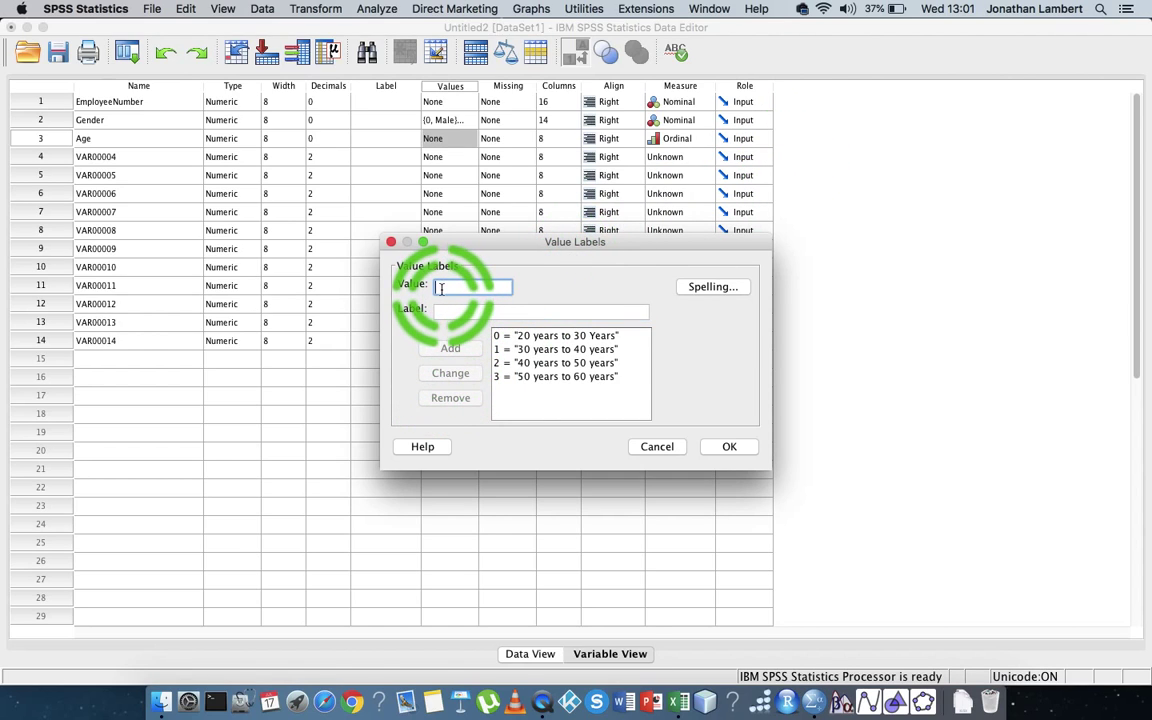
type("4")
key("Tab")
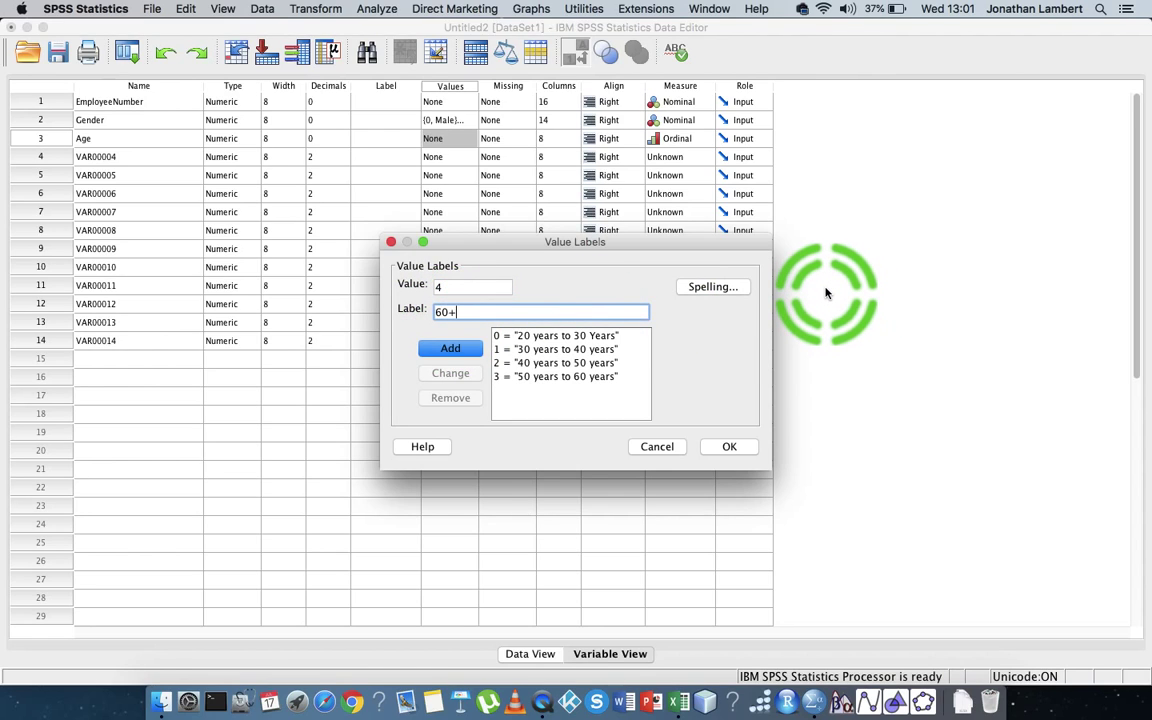
type("60+ years")
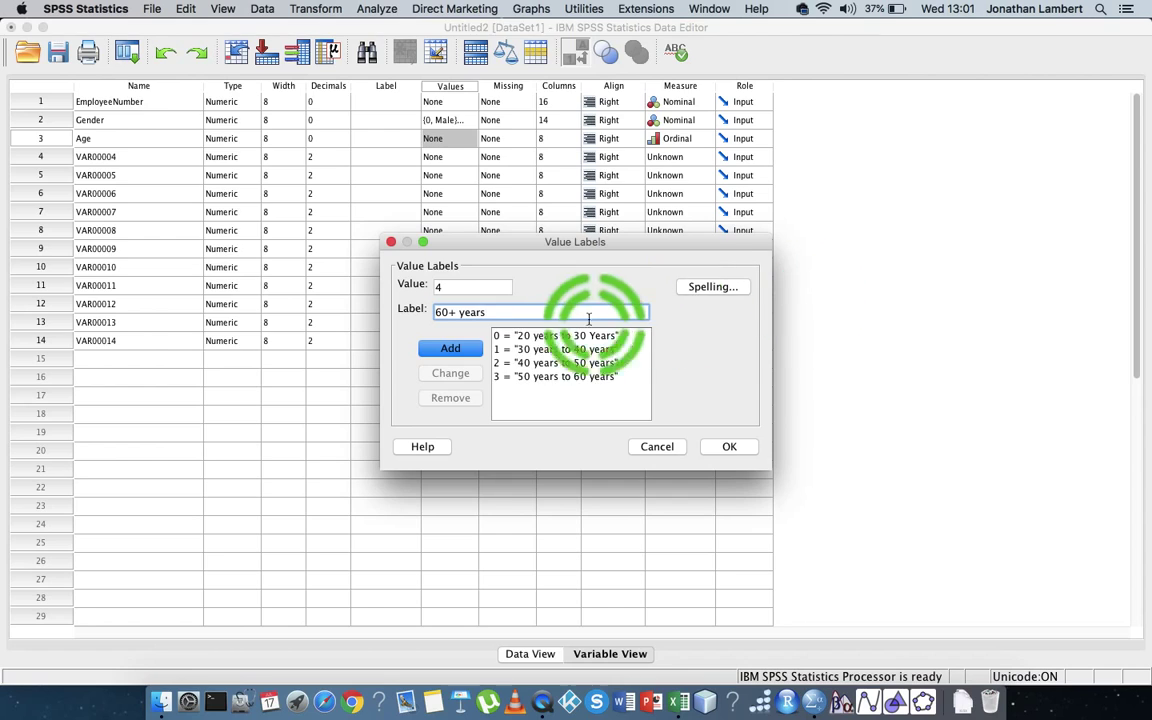
left_click(450, 348)
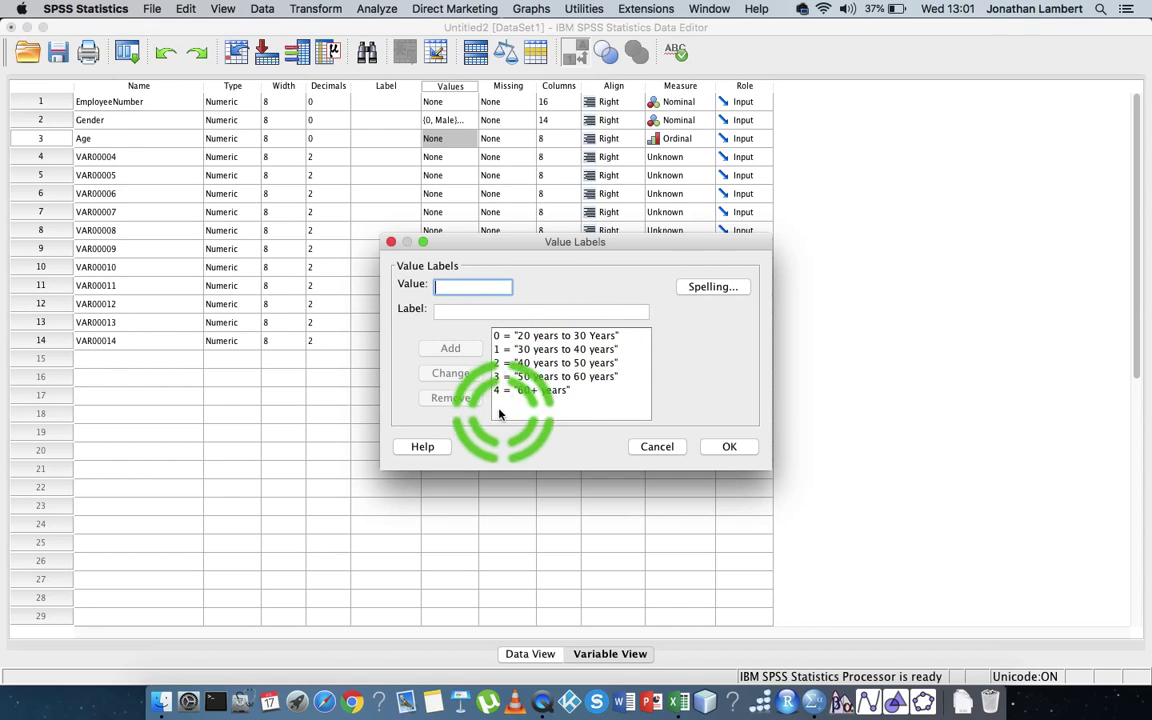
Step: Widen Excel column D to check the age codes 0: 20 - 30 through 4: 60+ in D2–D6
left_click(683, 705)
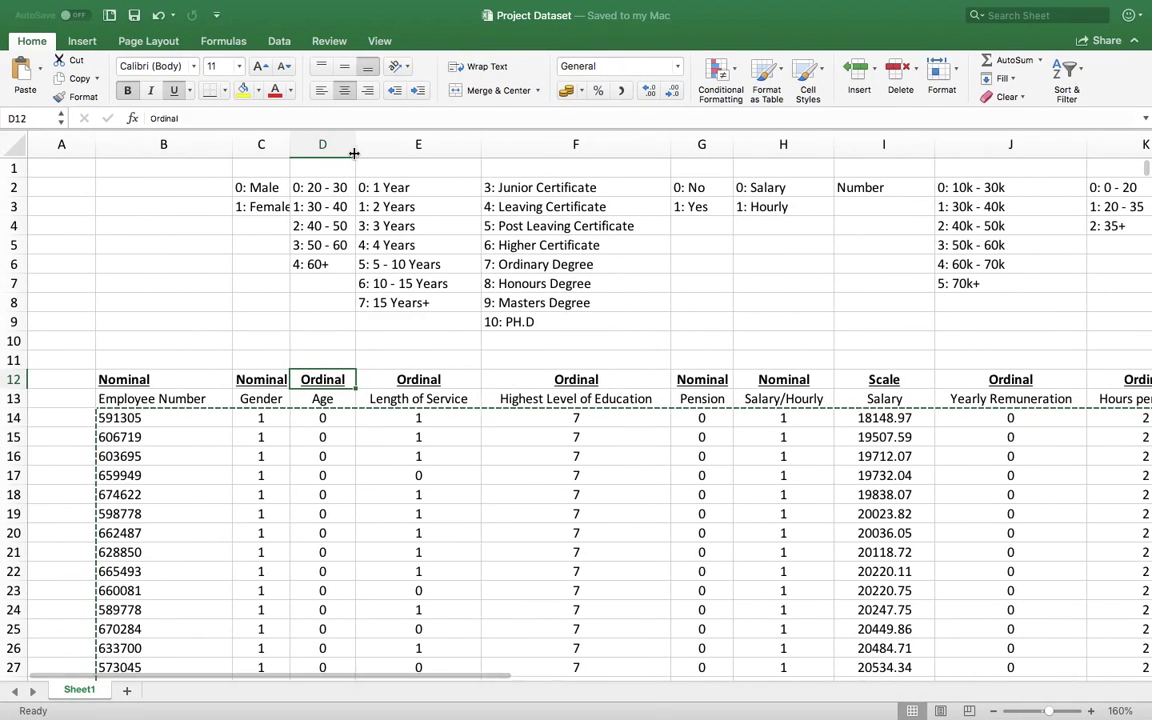
left_click_drag(355, 144, 414, 144)
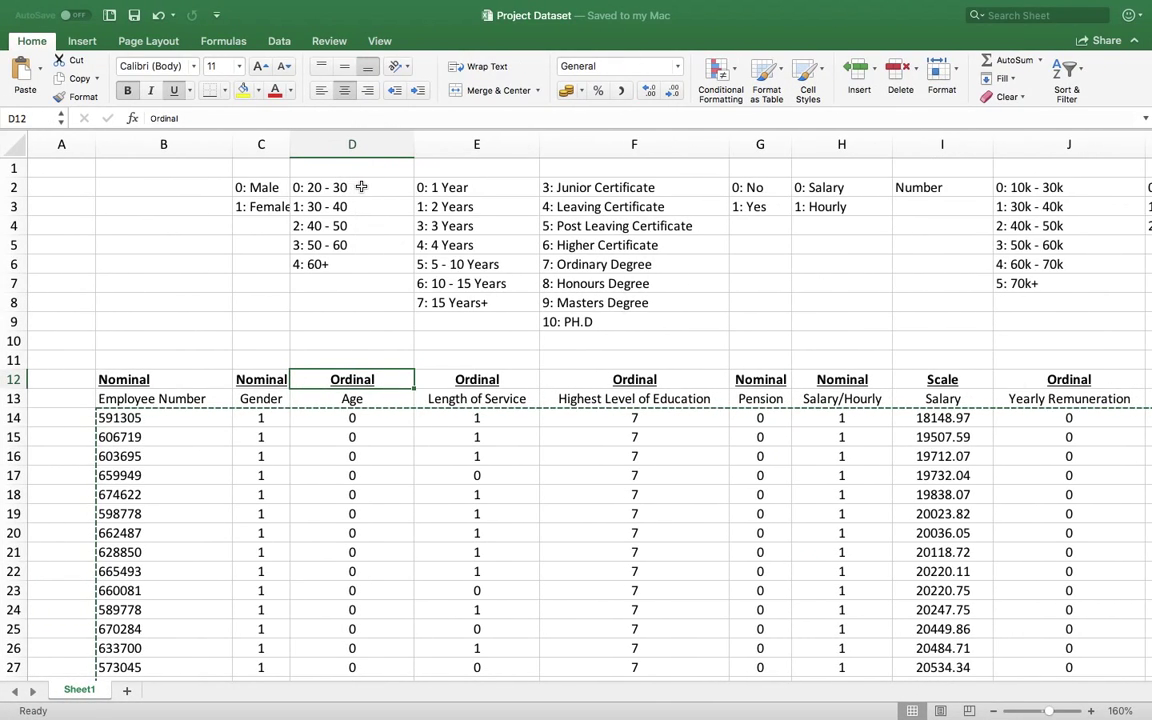
left_click(359, 190)
left_click(352, 206)
left_click(336, 227)
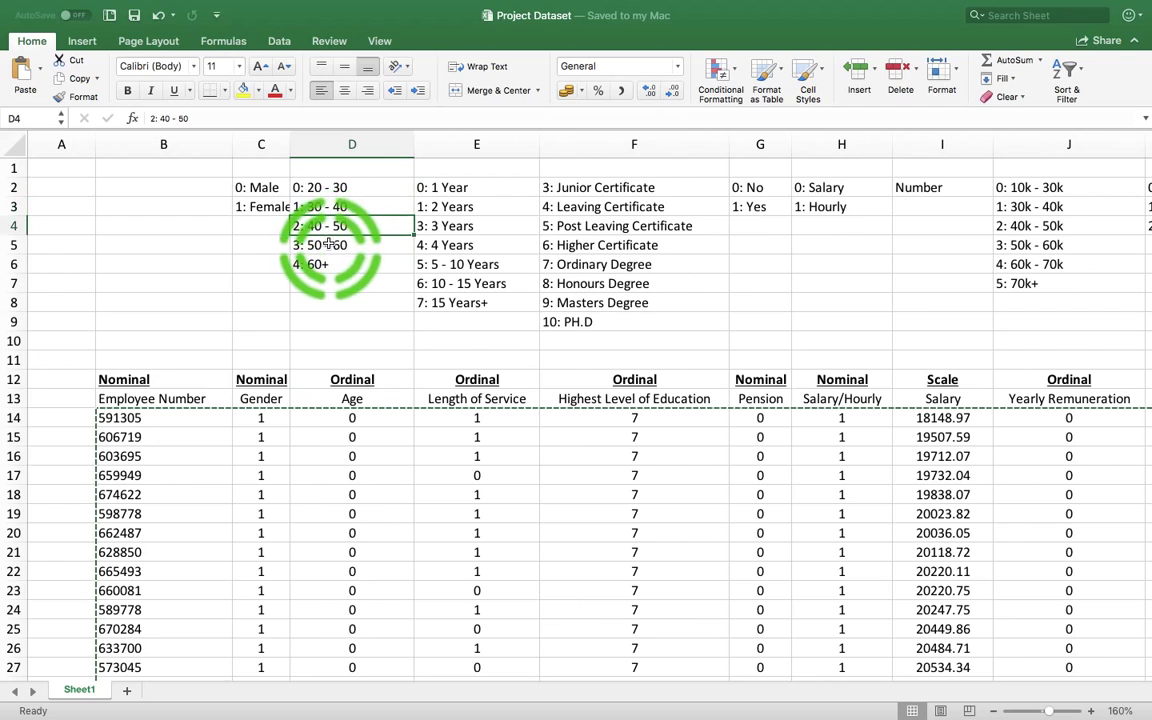
left_click(329, 244)
left_click(323, 267)
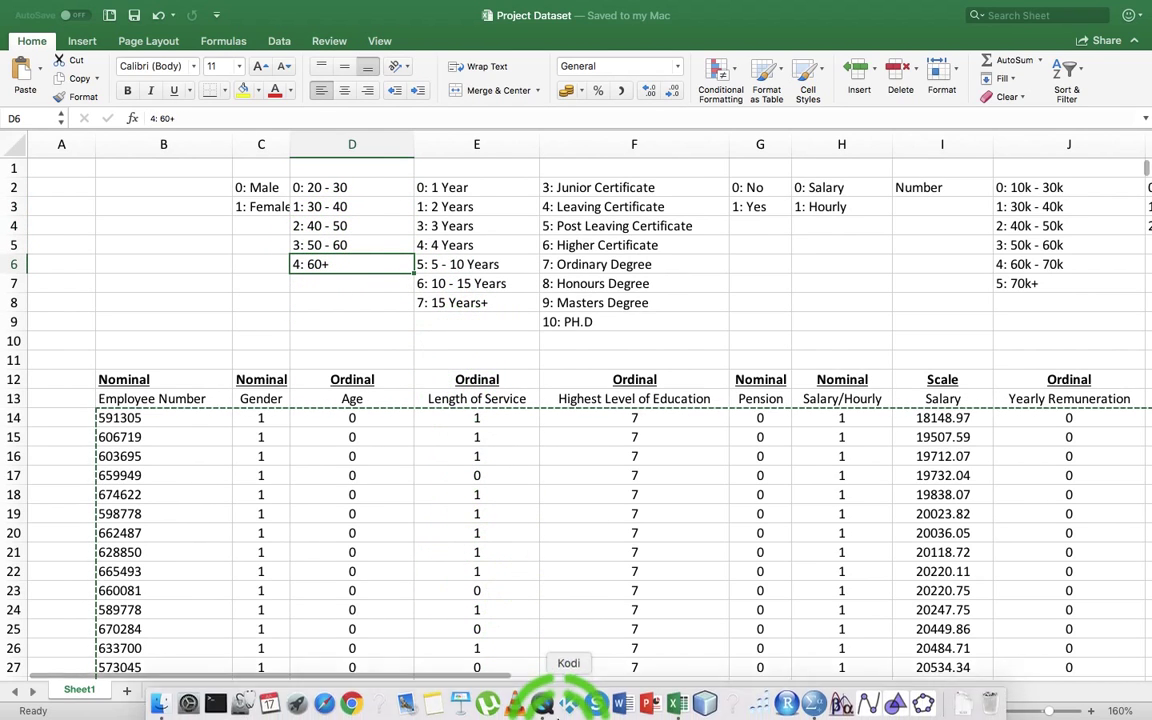
left_click(790, 703)
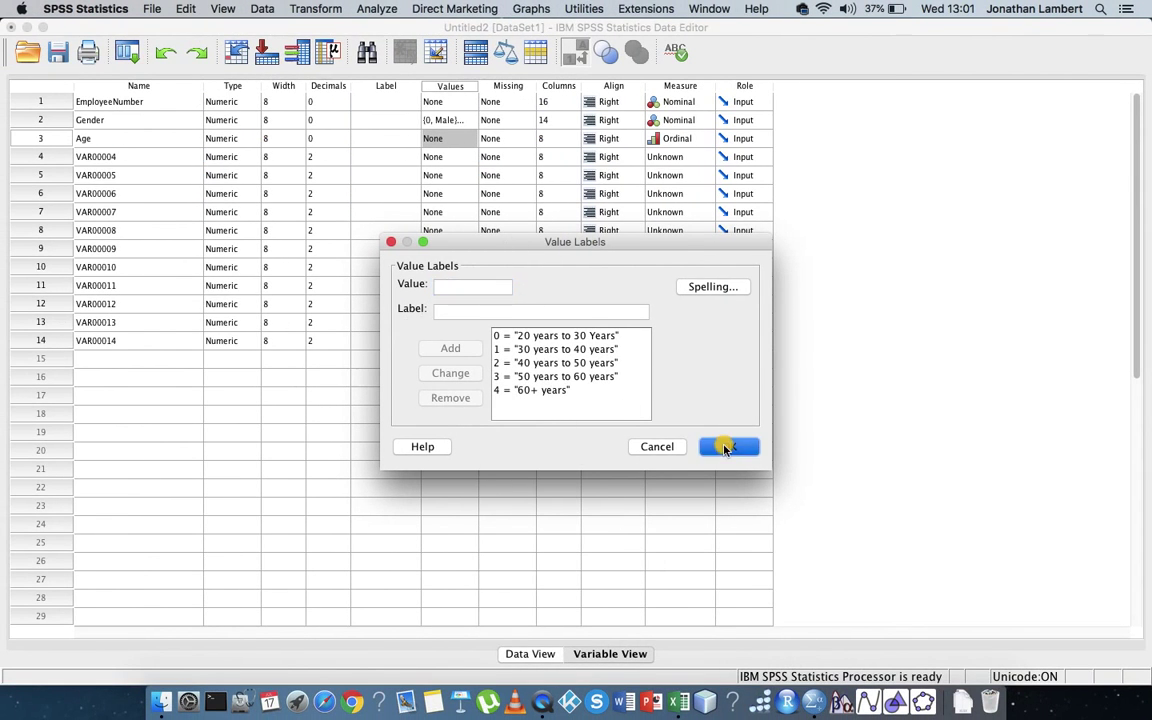
Step: Apply Age's value labels and widen the Age column in Data View to show them fully
left_click(727, 447)
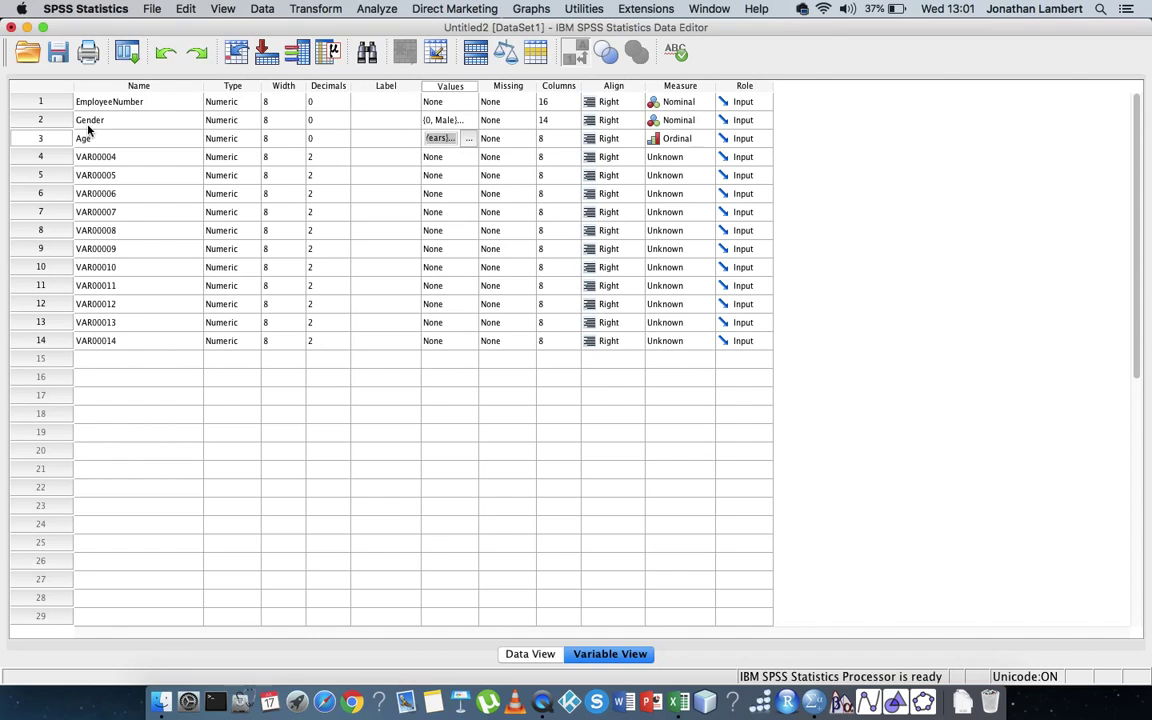
left_click(58, 140)
left_click(522, 653)
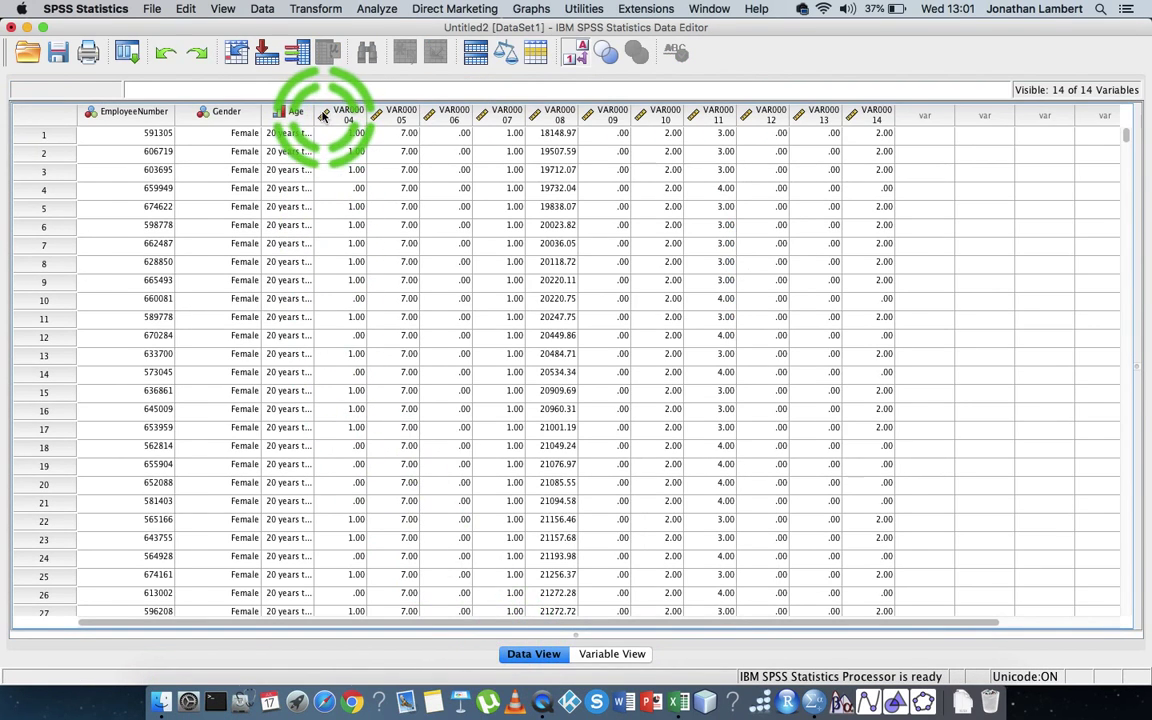
left_click_drag(314, 113, 398, 113)
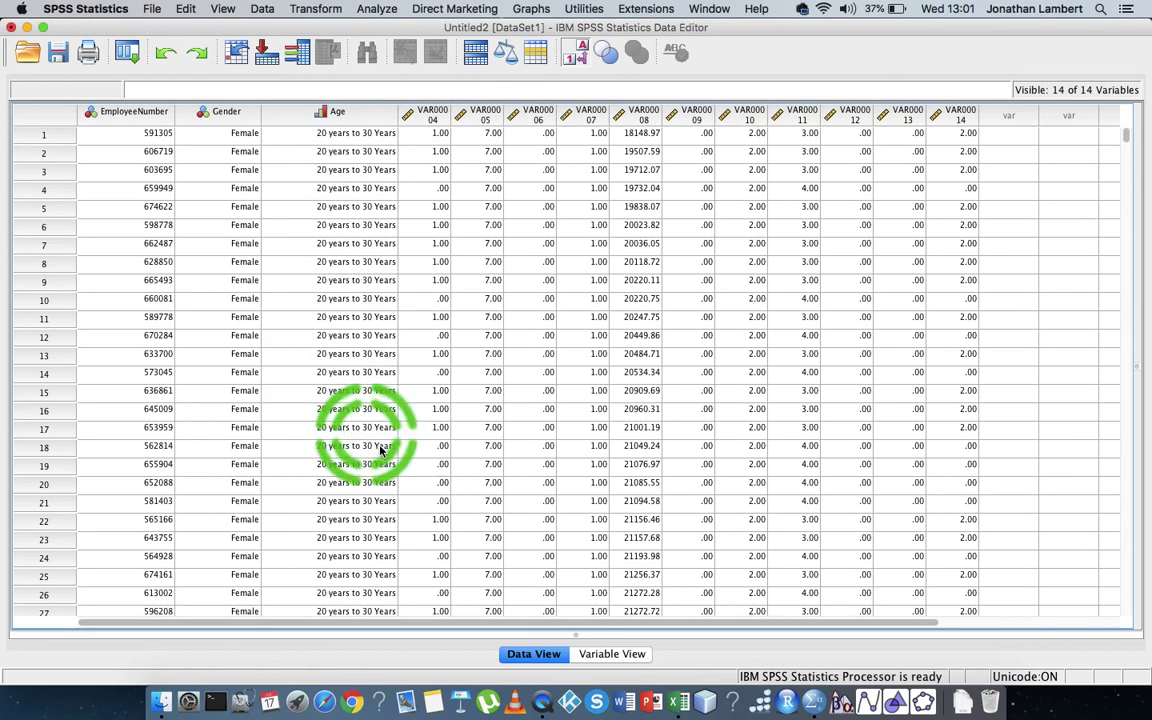
left_click(604, 656)
left_click(612, 656)
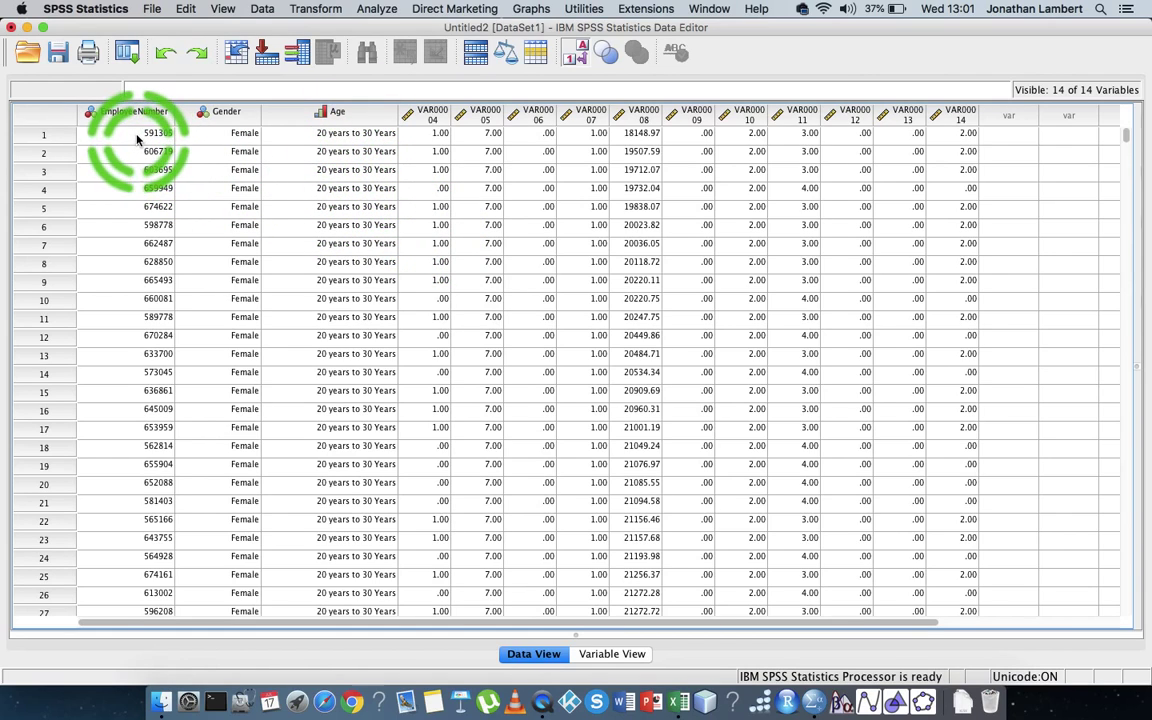
mouse_move(137, 124)
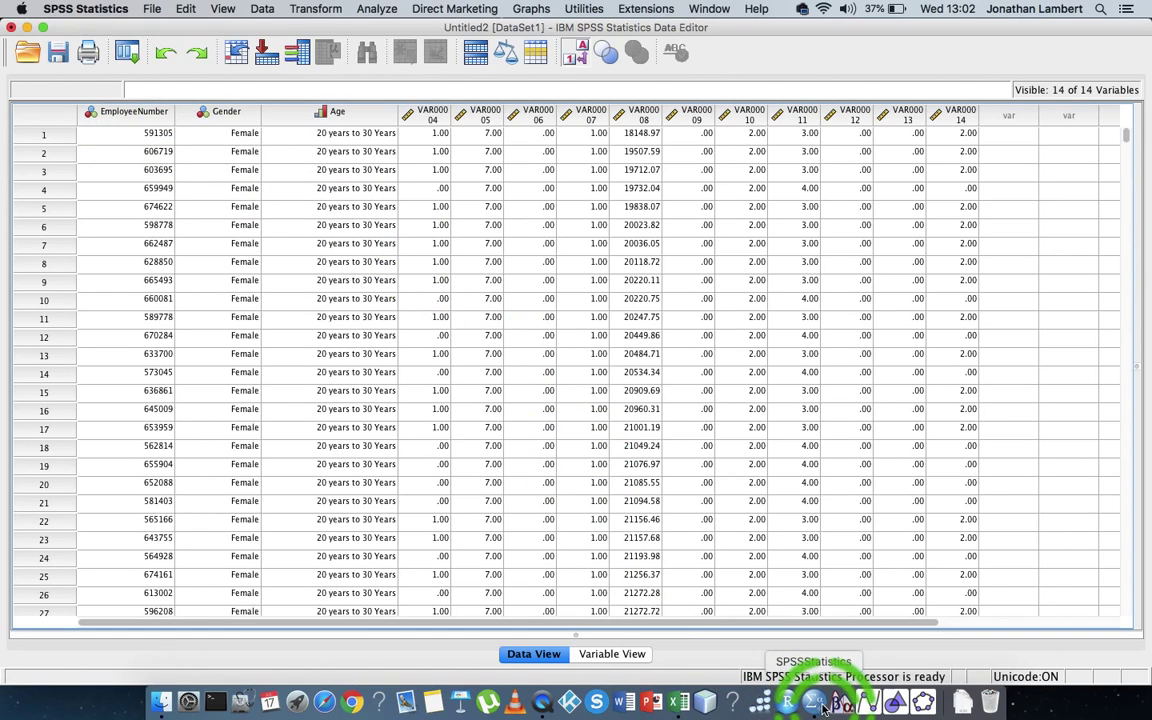
Step: Review each Project Dataset column heading in Excel and select the Salary column I
left_click(684, 706)
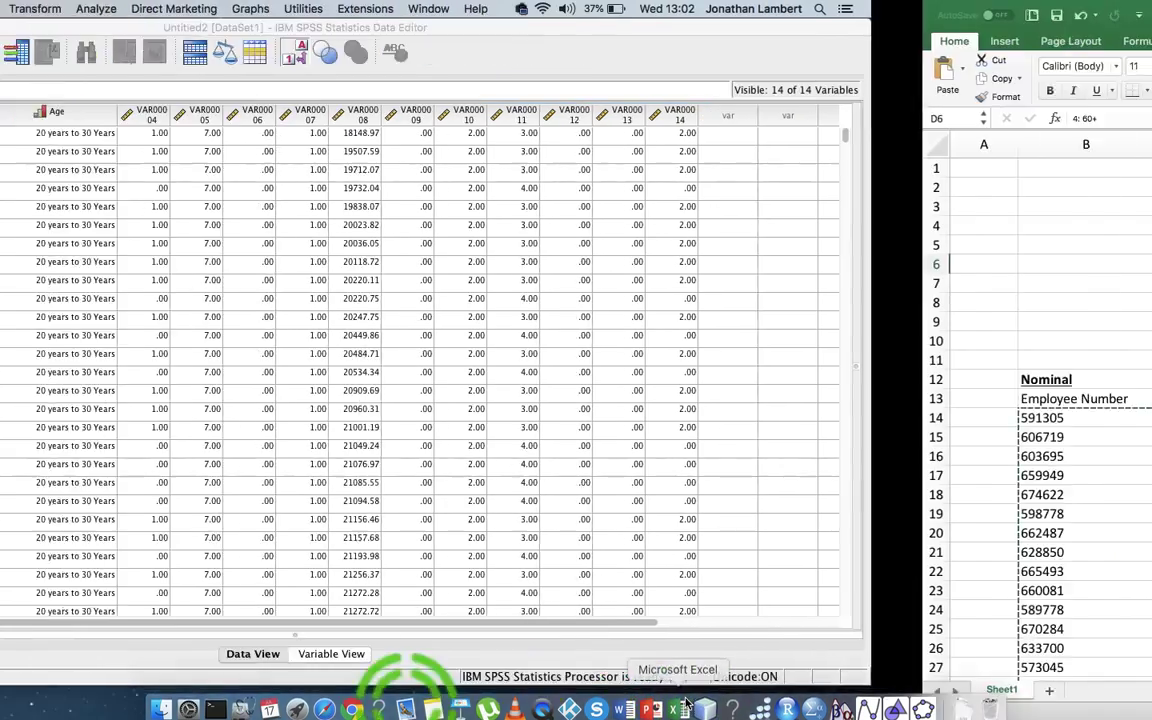
left_click(476, 420)
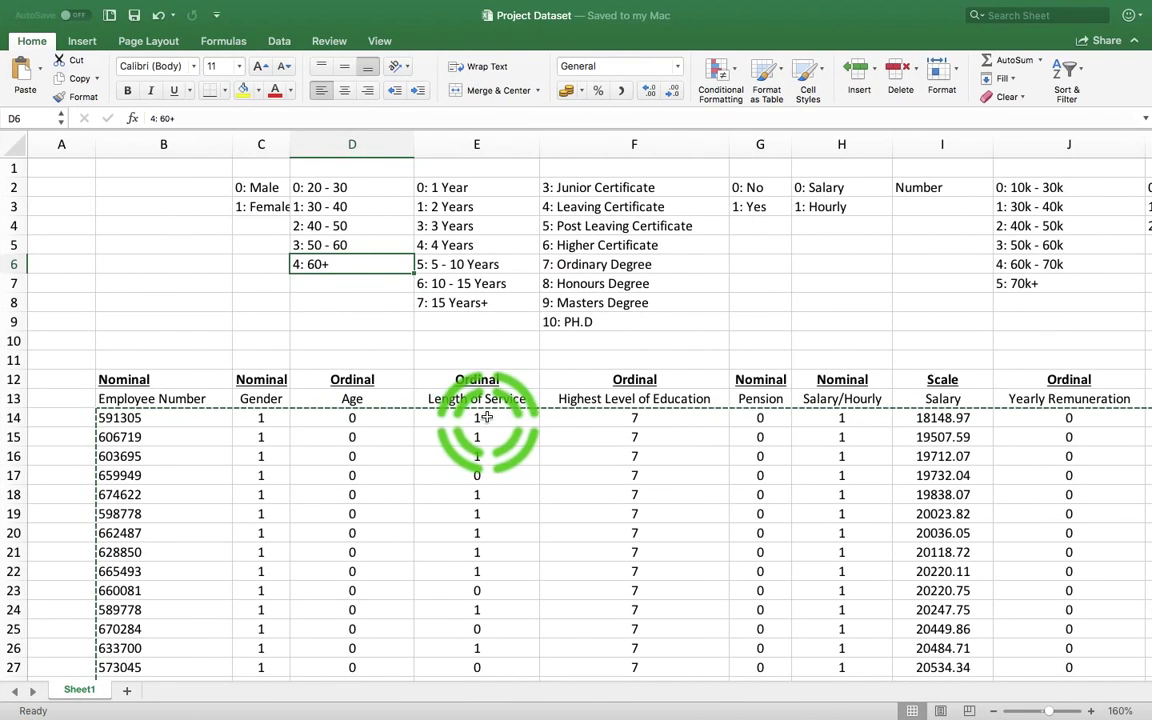
left_click(578, 420)
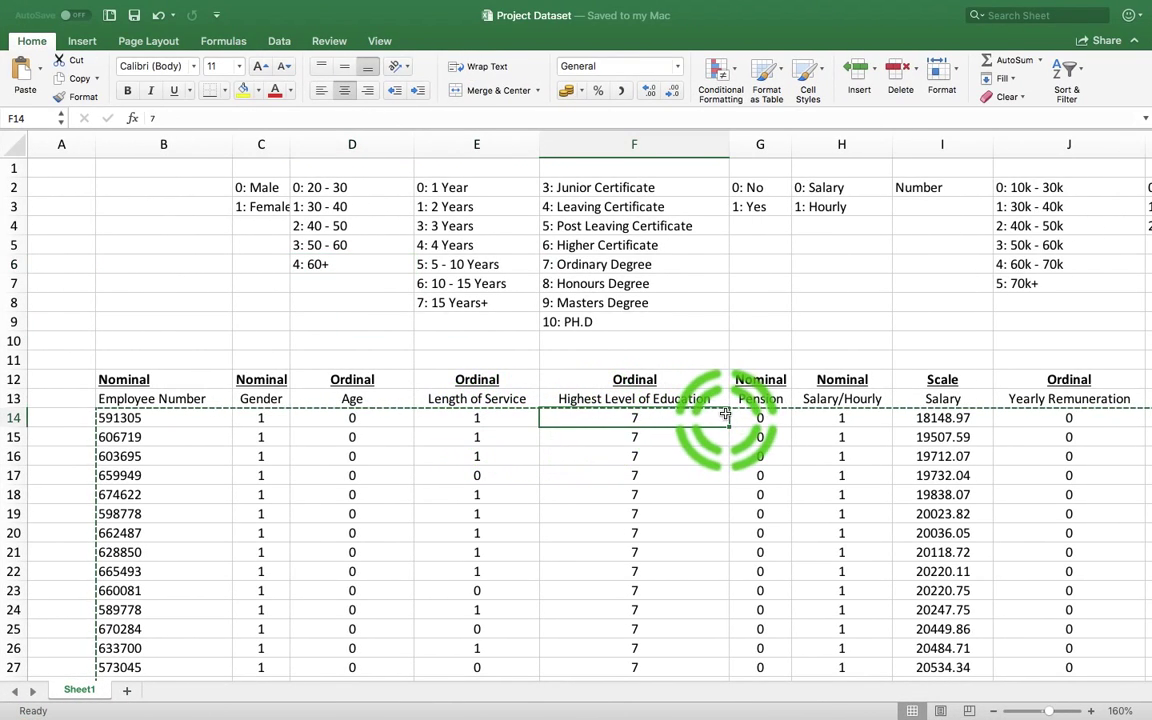
left_click(931, 398)
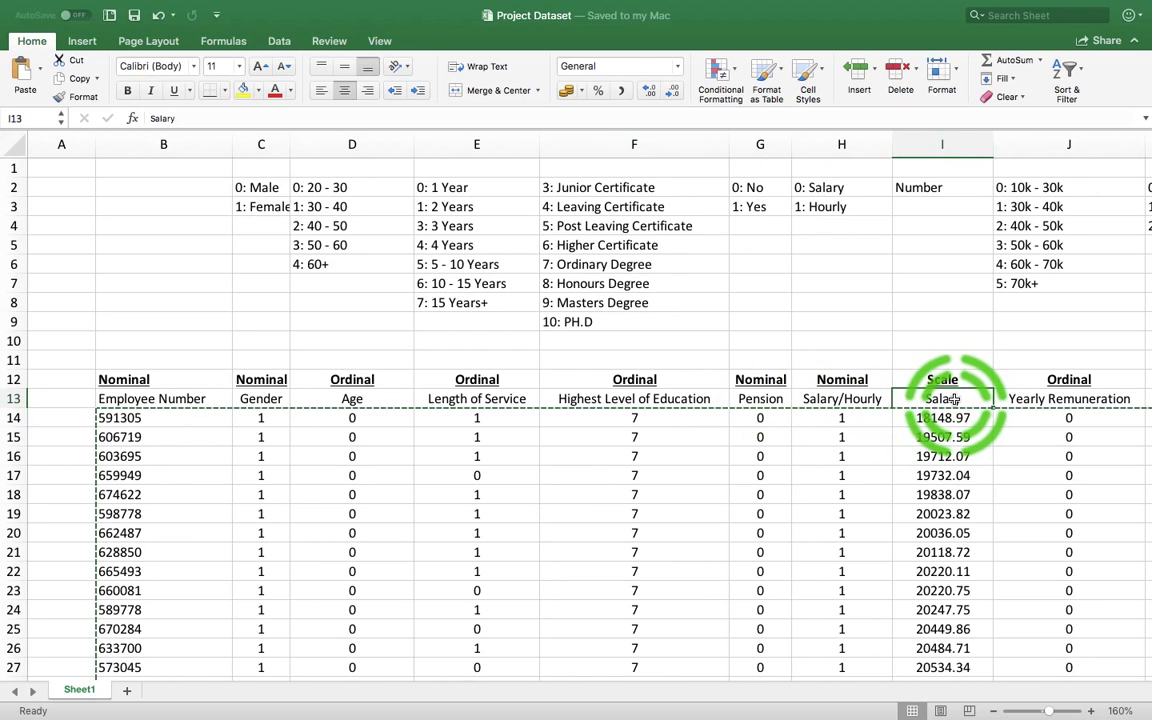
left_click(140, 399)
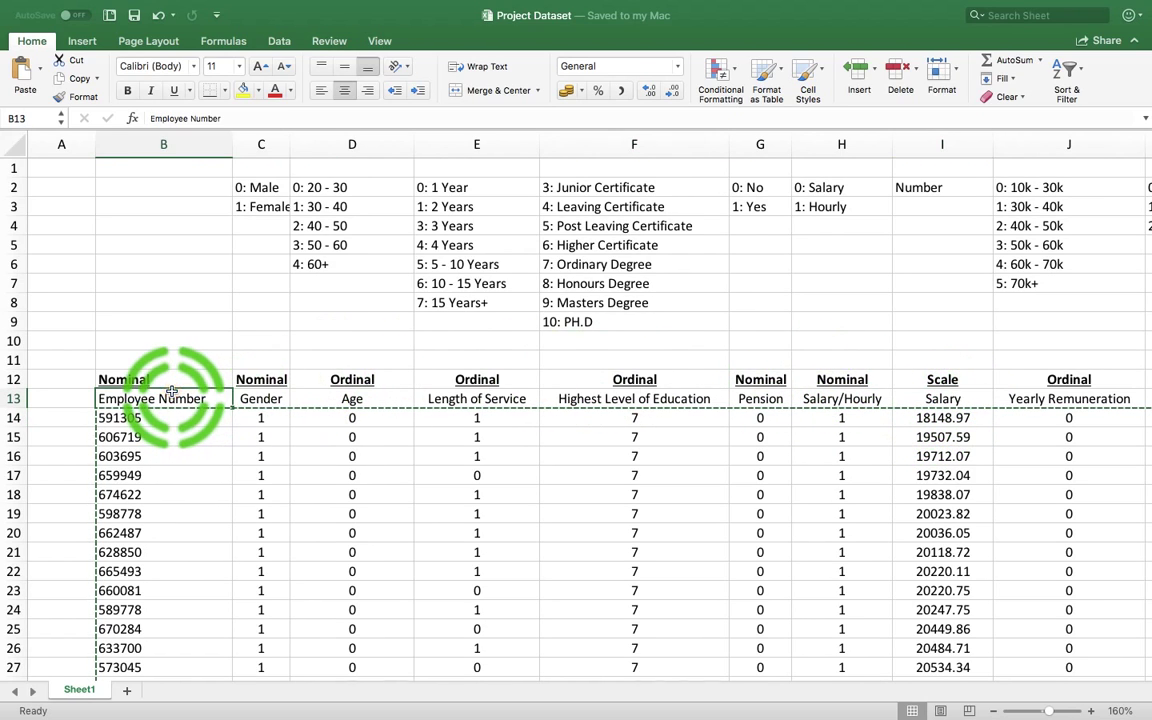
left_click(262, 398)
left_click(352, 399)
left_click(470, 402)
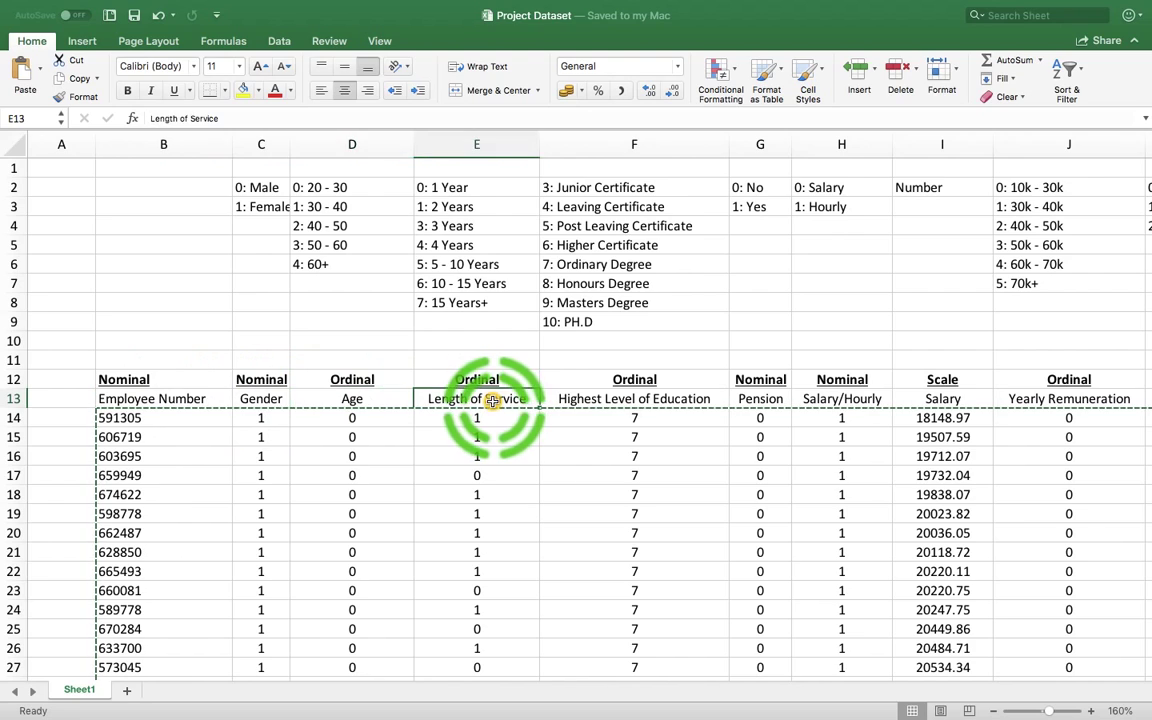
left_click(612, 402)
left_click(758, 399)
left_click(826, 398)
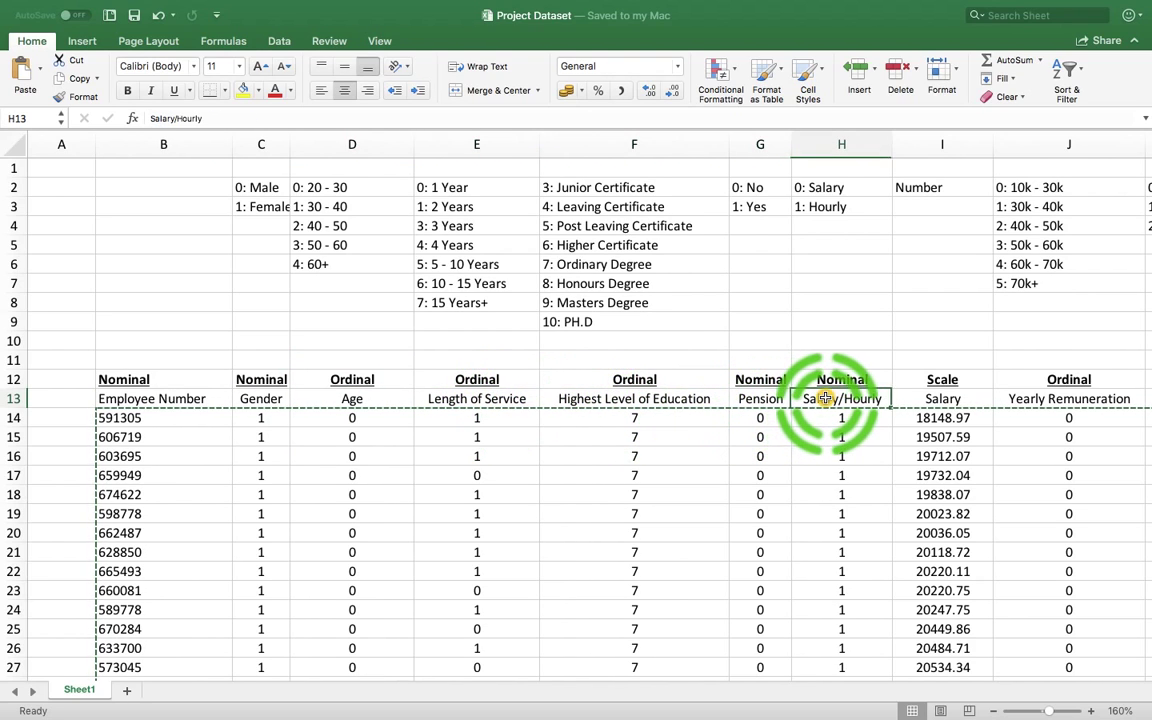
left_click(914, 395)
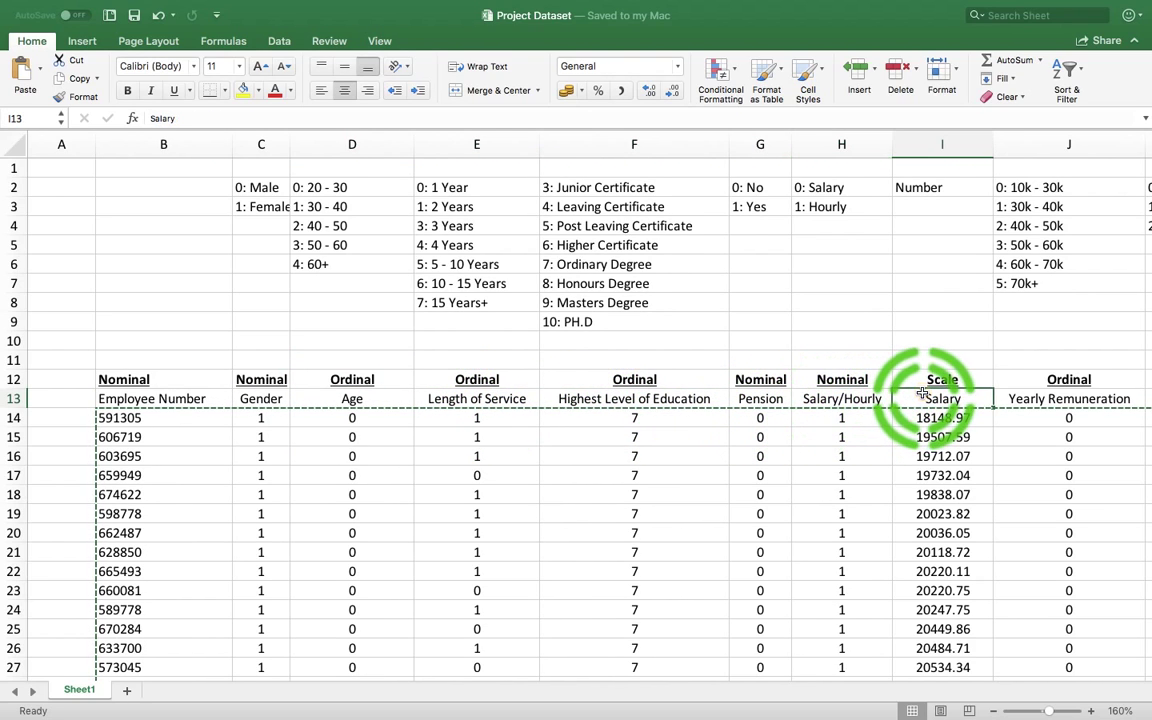
left_click(926, 148)
Step: In Variable View, rename variable 8 (VAR00008) to Salary with a Scale measure
mouse_move(500, 705)
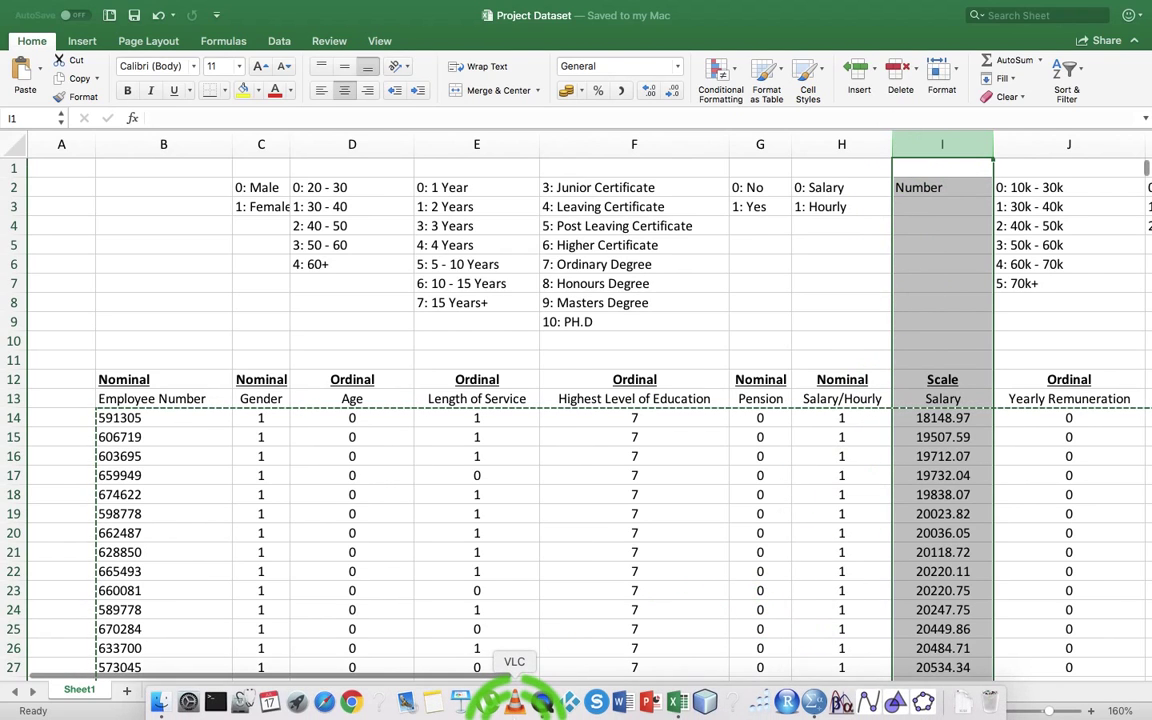
left_click(812, 703)
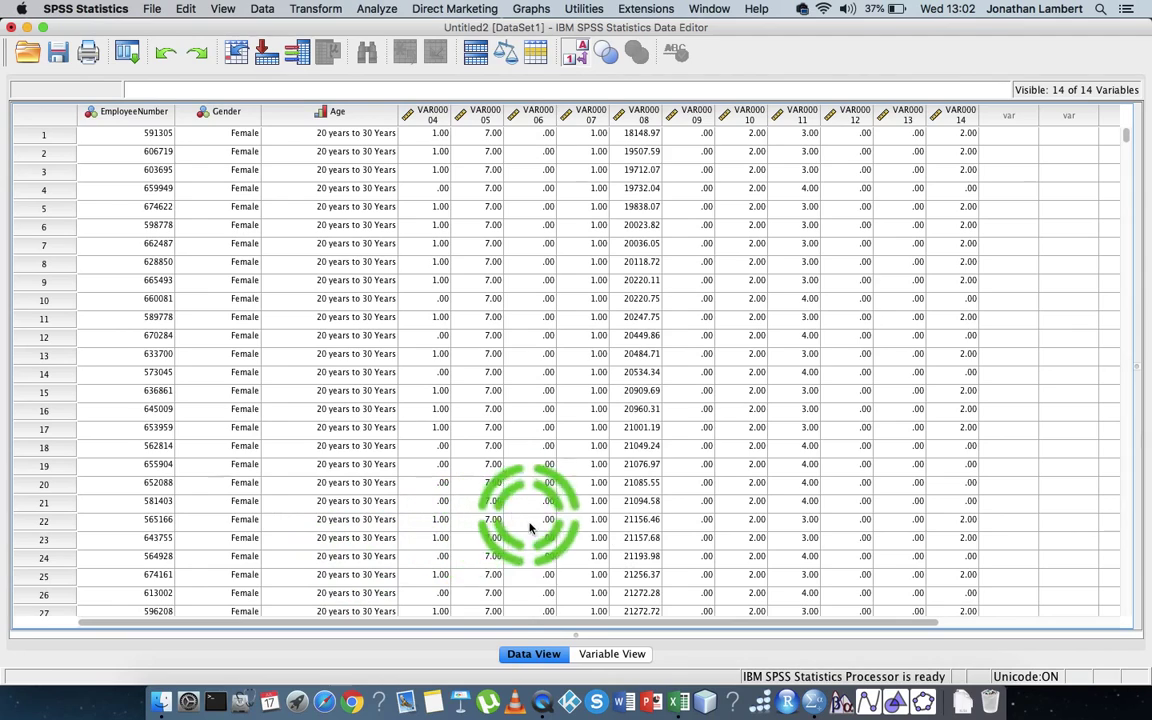
left_click(645, 115)
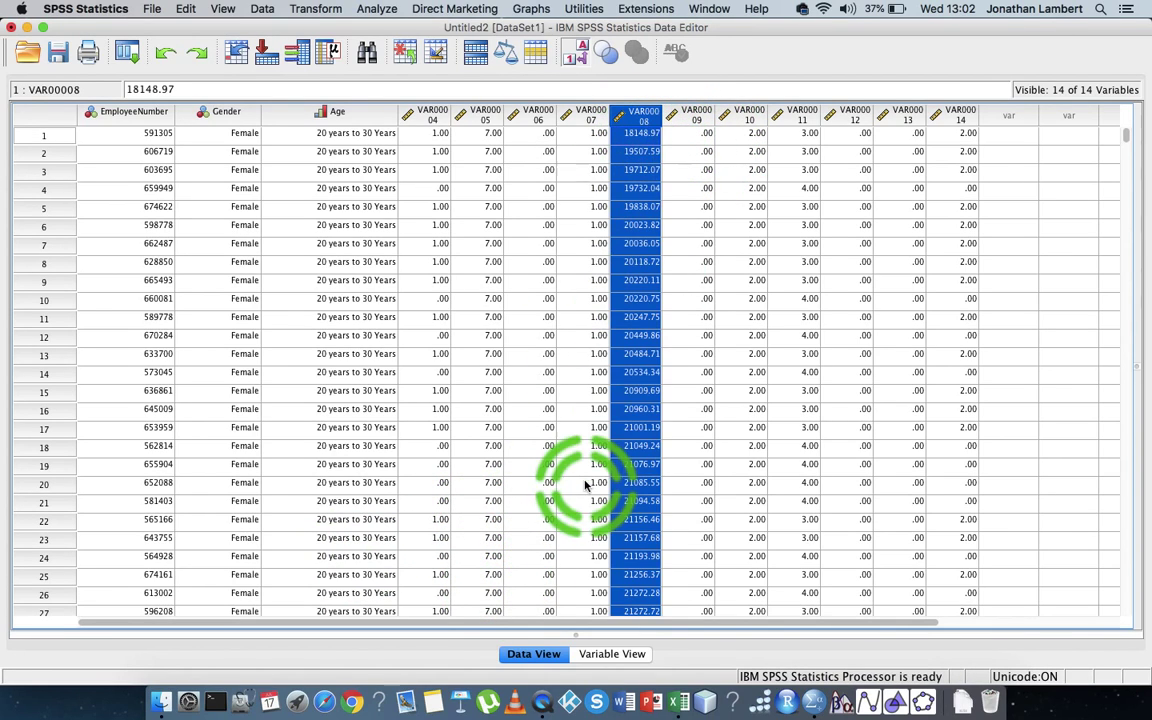
left_click(605, 654)
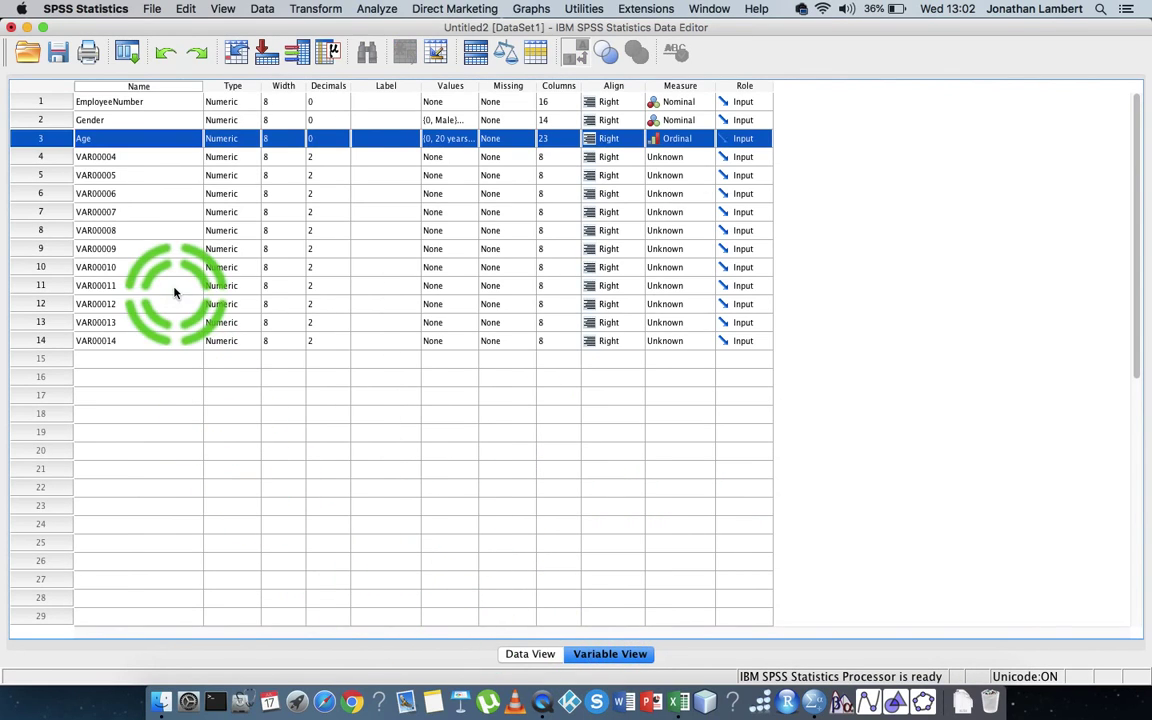
left_click(119, 231)
left_click(119, 231)
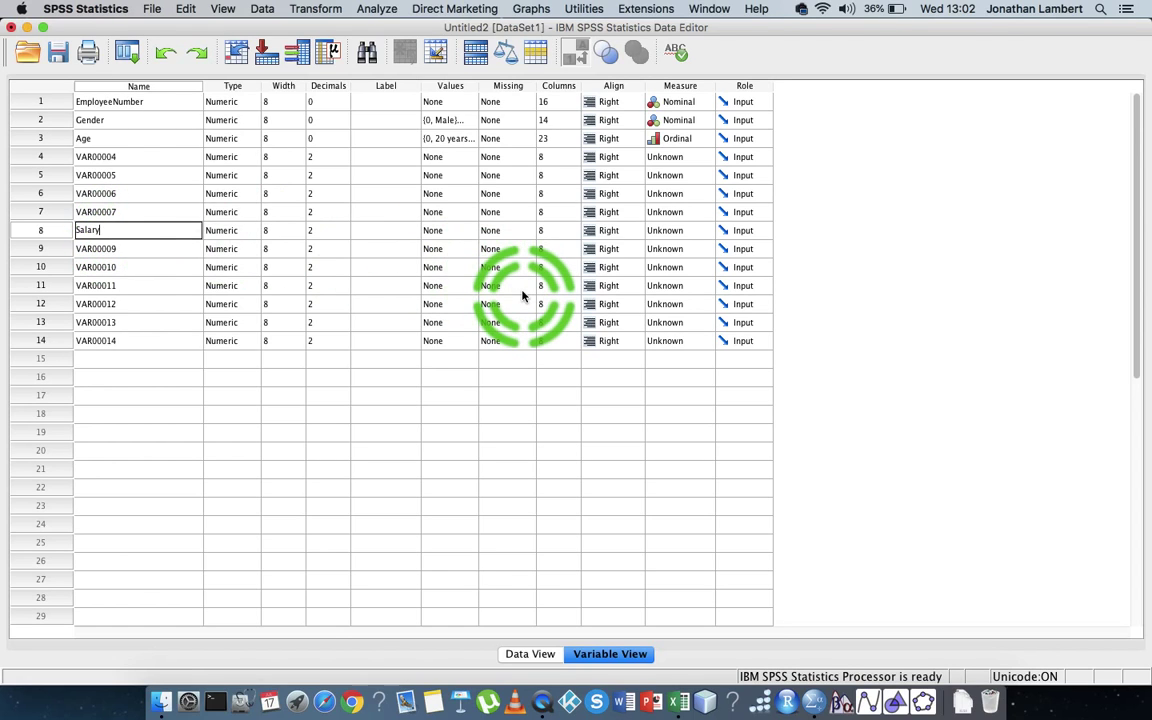
left_click(33, 230)
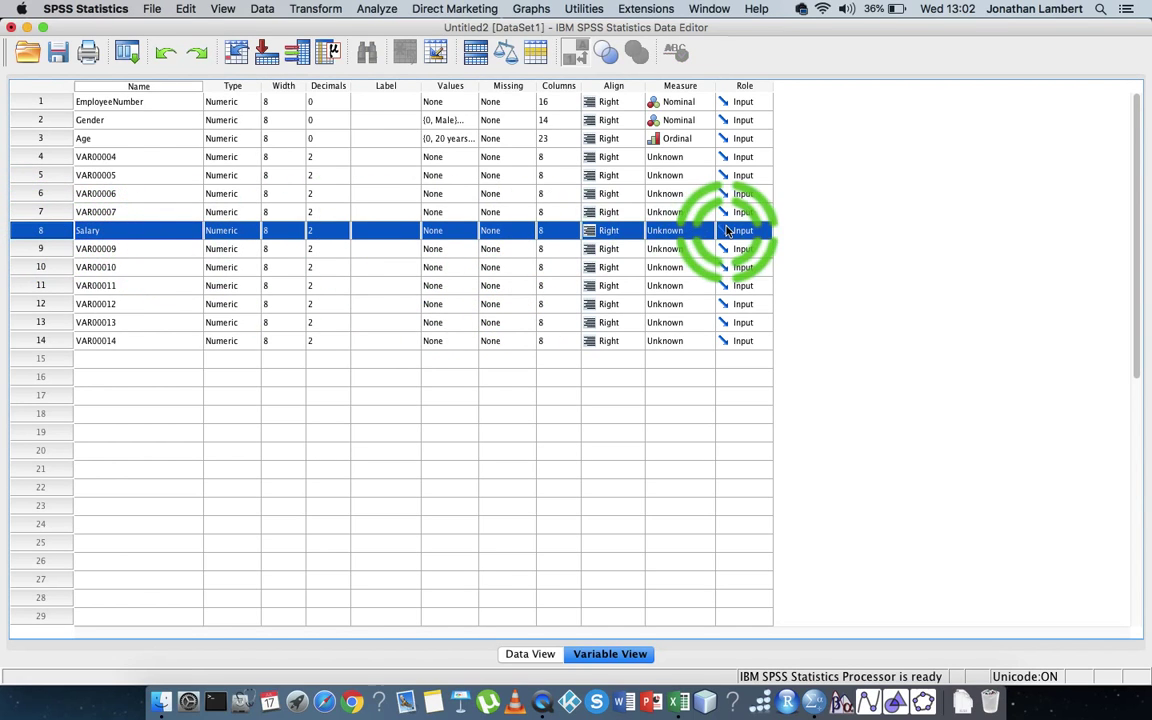
left_click(678, 233)
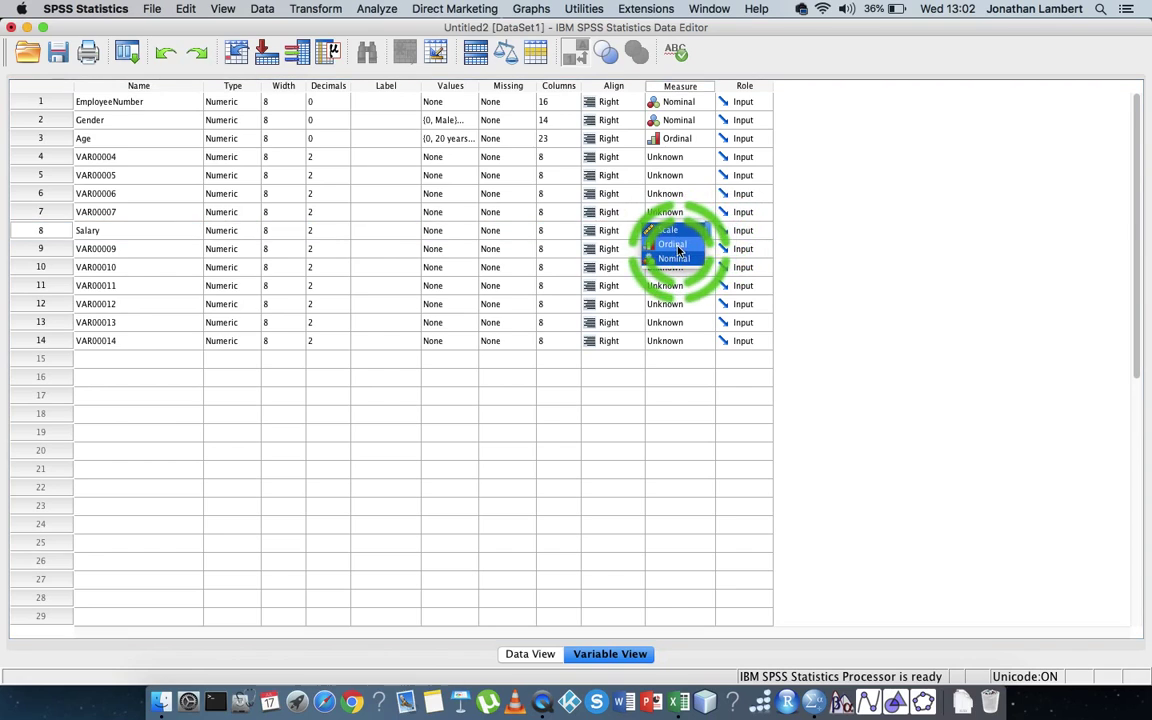
left_click(670, 230)
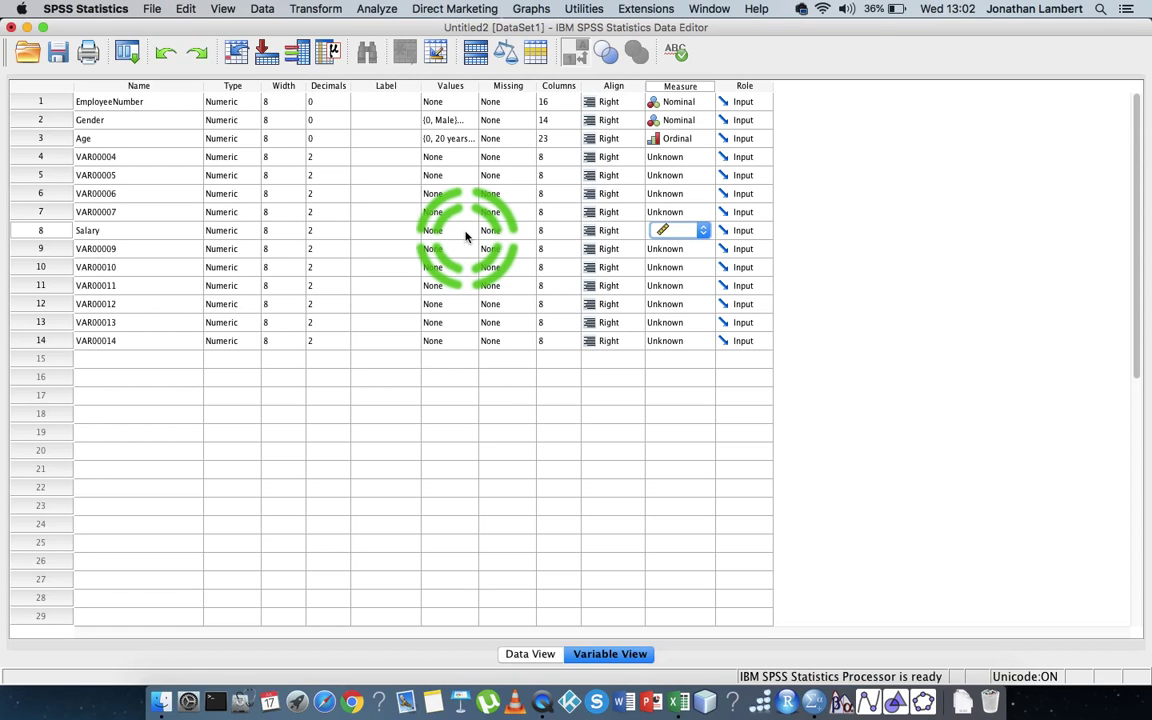
Step: Widen the Salary column in Data View to width 15 and confirm its definition in Variable View
left_click(530, 654)
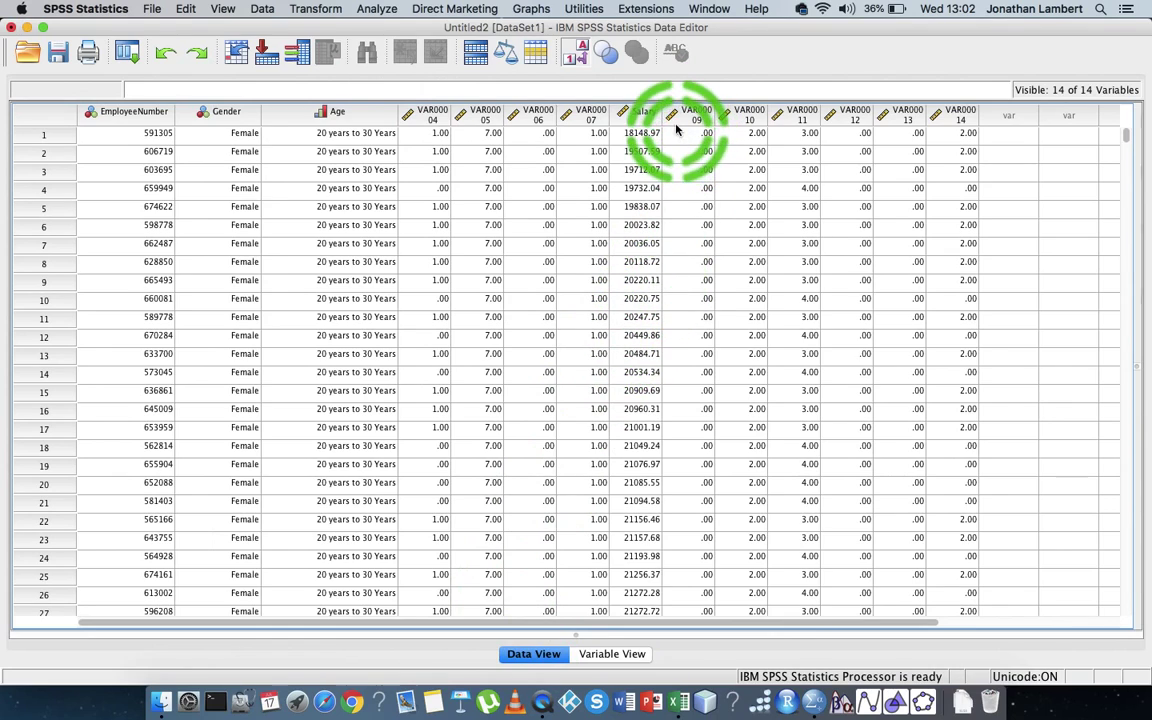
left_click_drag(664, 113, 708, 113)
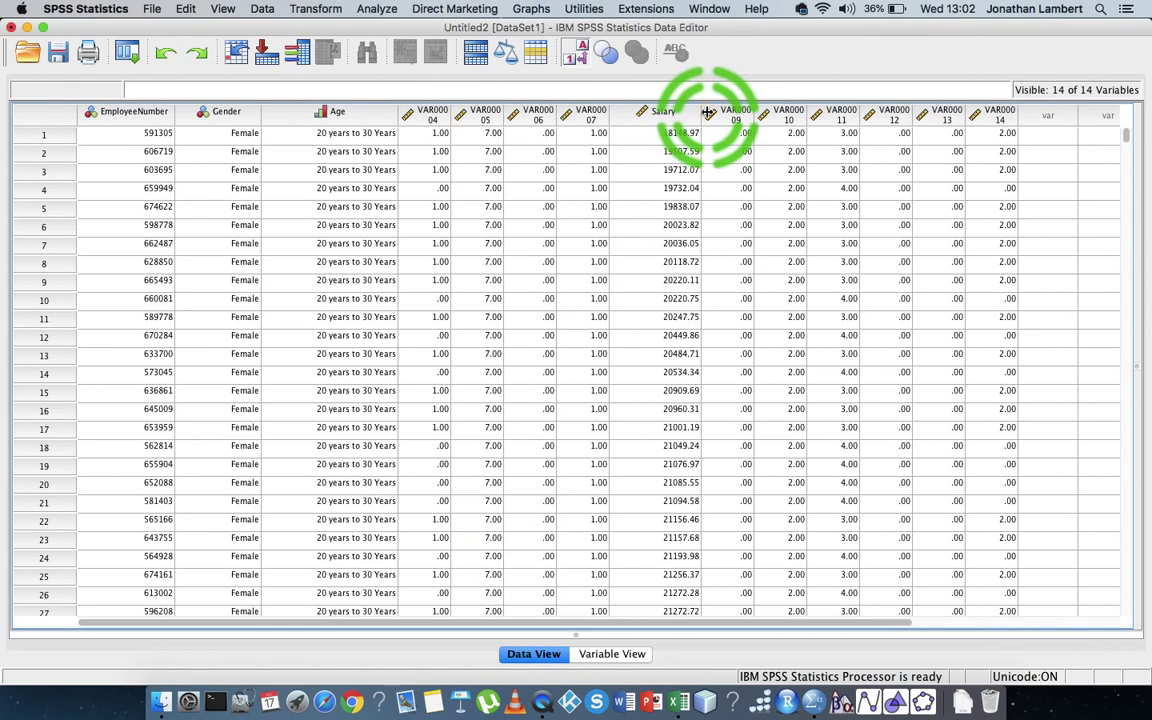
left_click(430, 113)
left_click(492, 117)
left_click(538, 115)
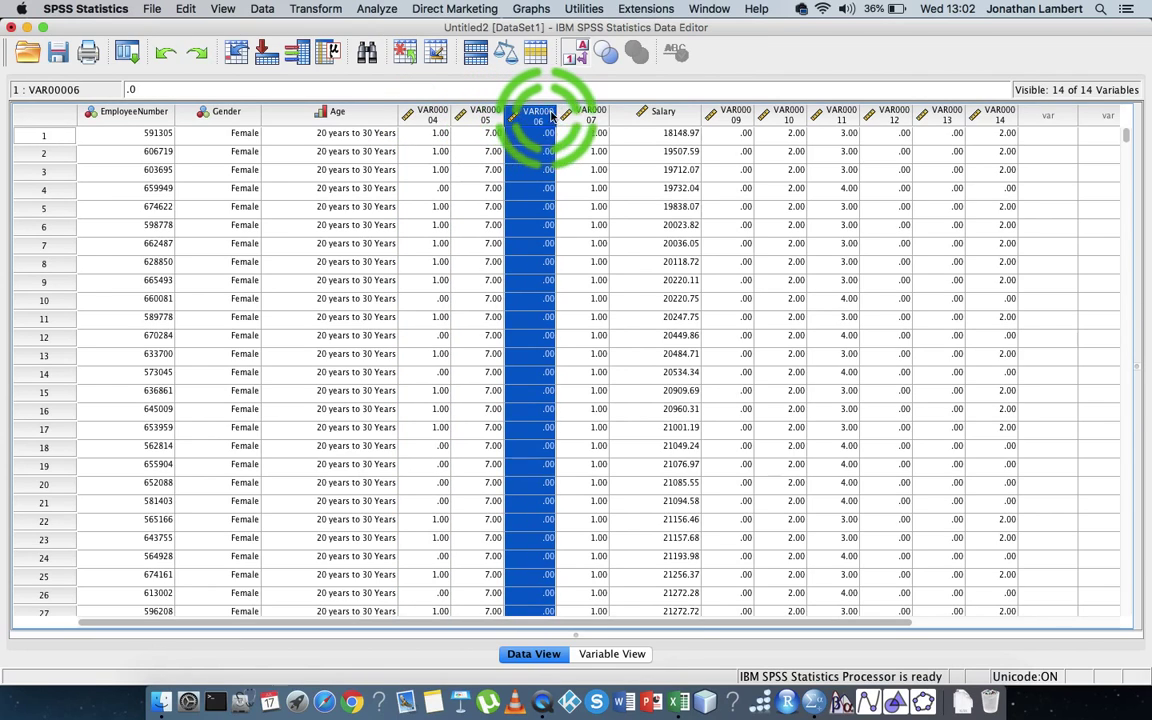
left_click(590, 115)
left_click(738, 118)
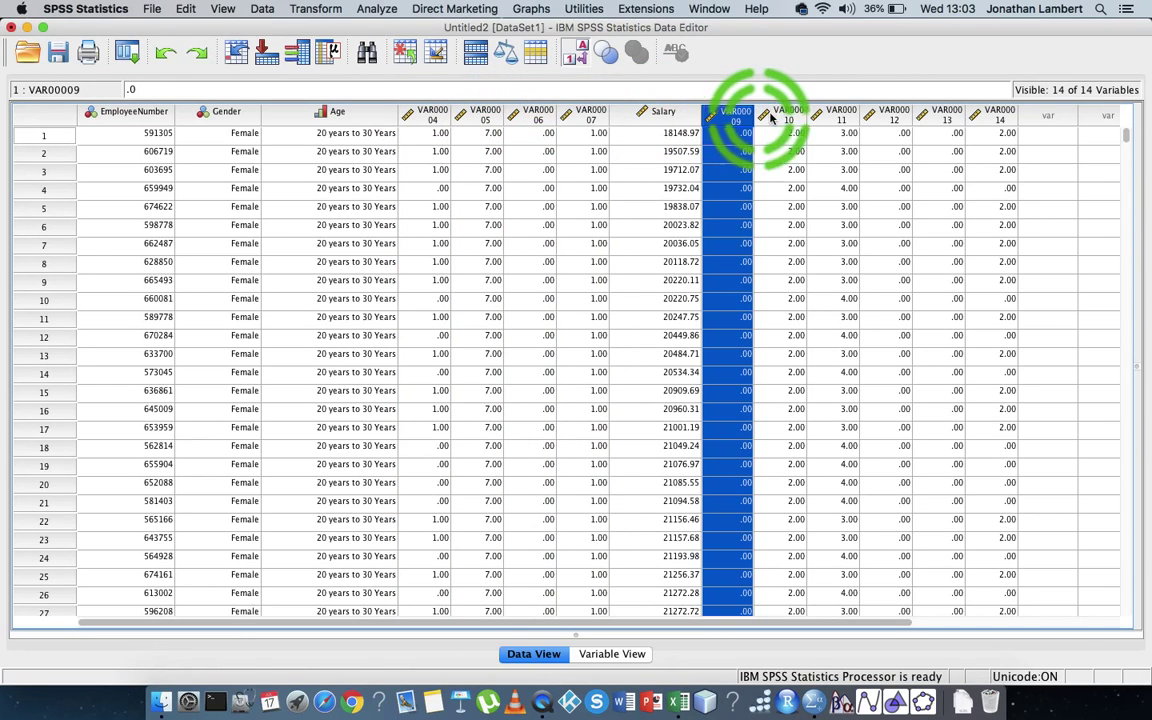
left_click(788, 118)
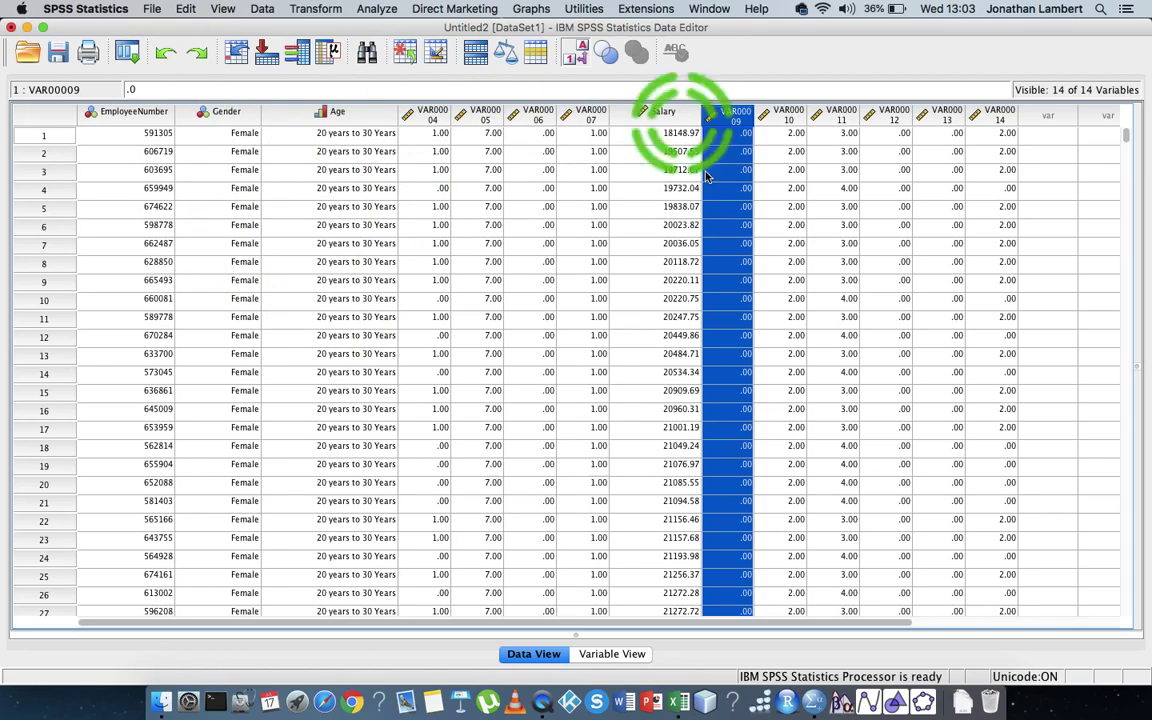
left_click(612, 654)
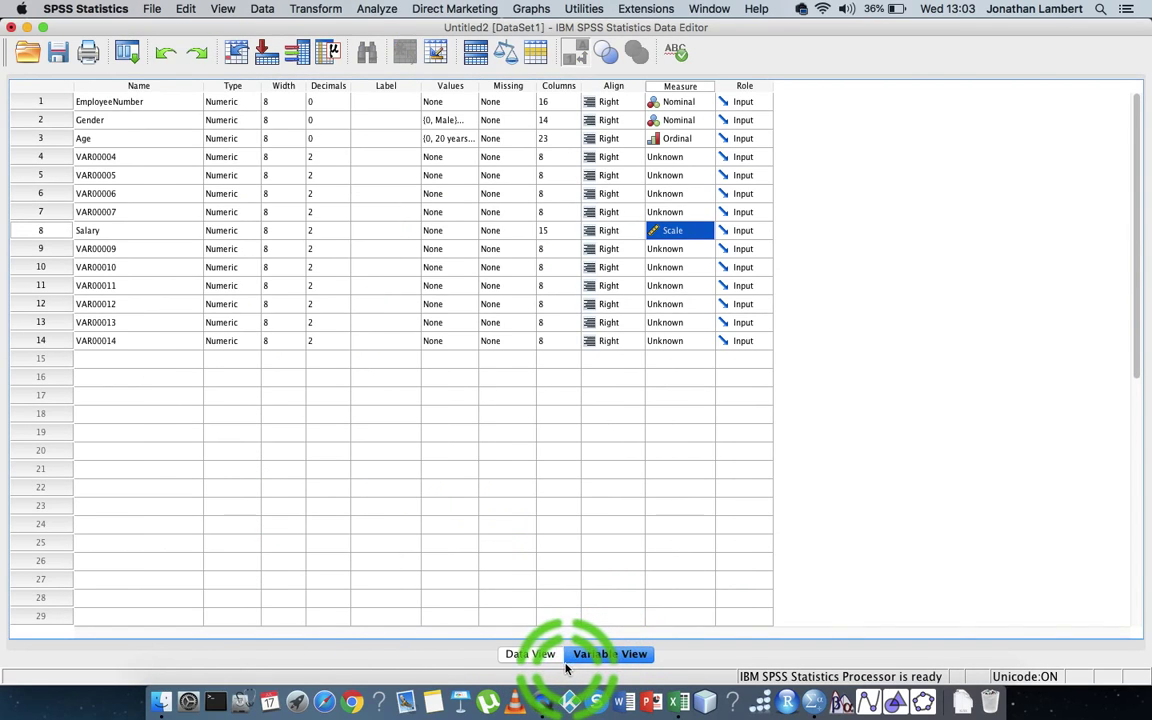
left_click(530, 654)
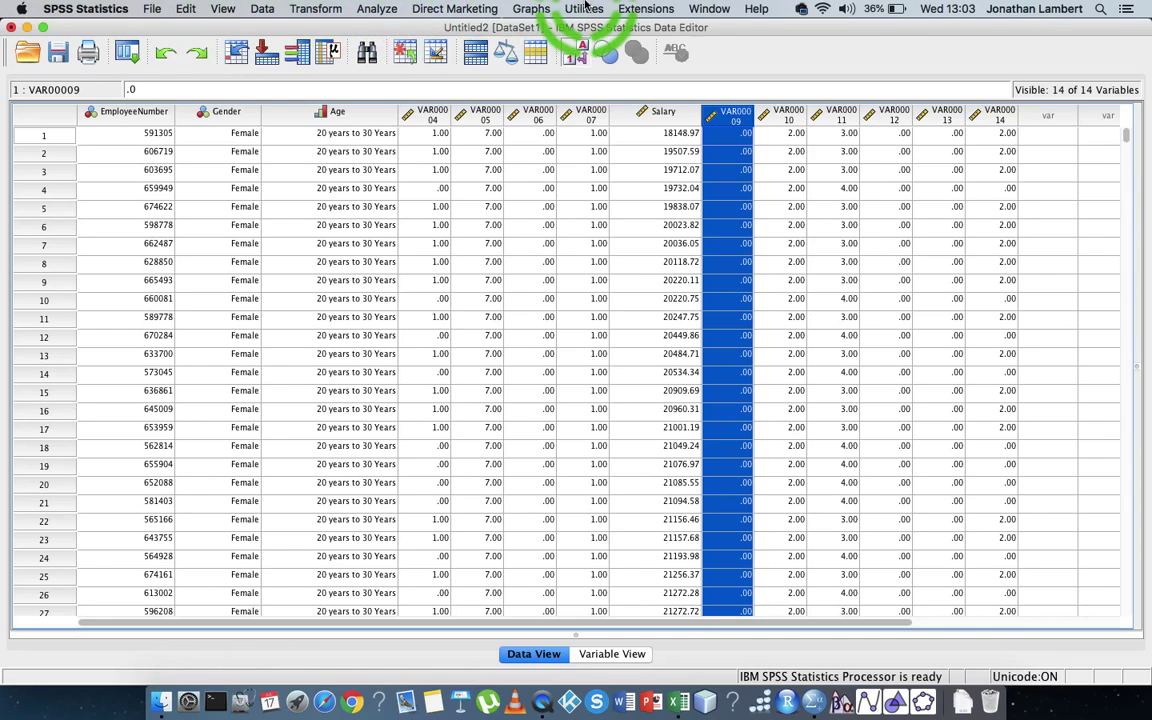
Step: Build a legacy-dialog histogram with Salary as its variable
left_click(535, 9)
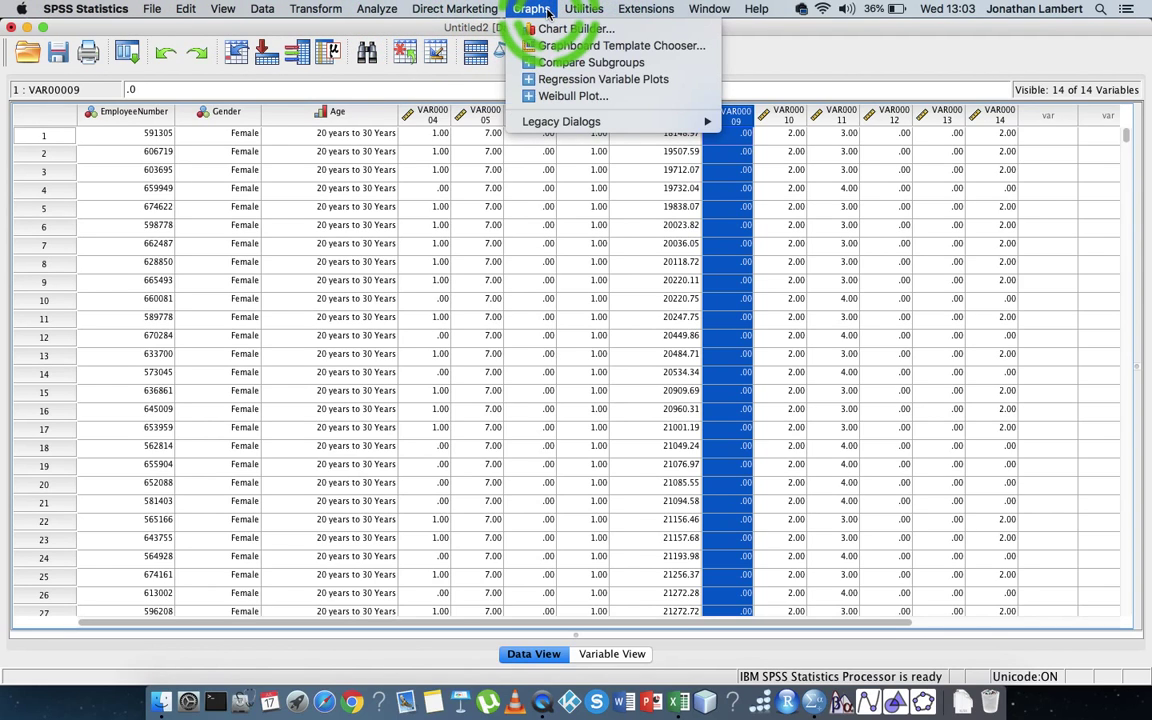
left_click(565, 121)
left_click(768, 174)
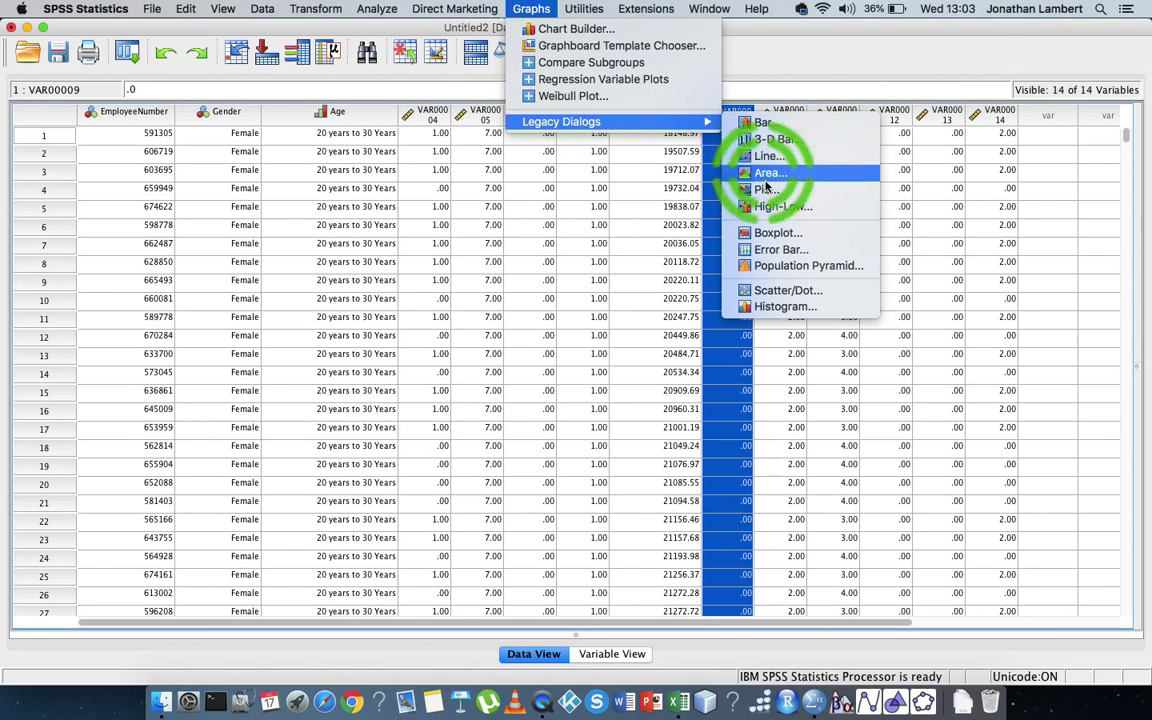
left_click(788, 307)
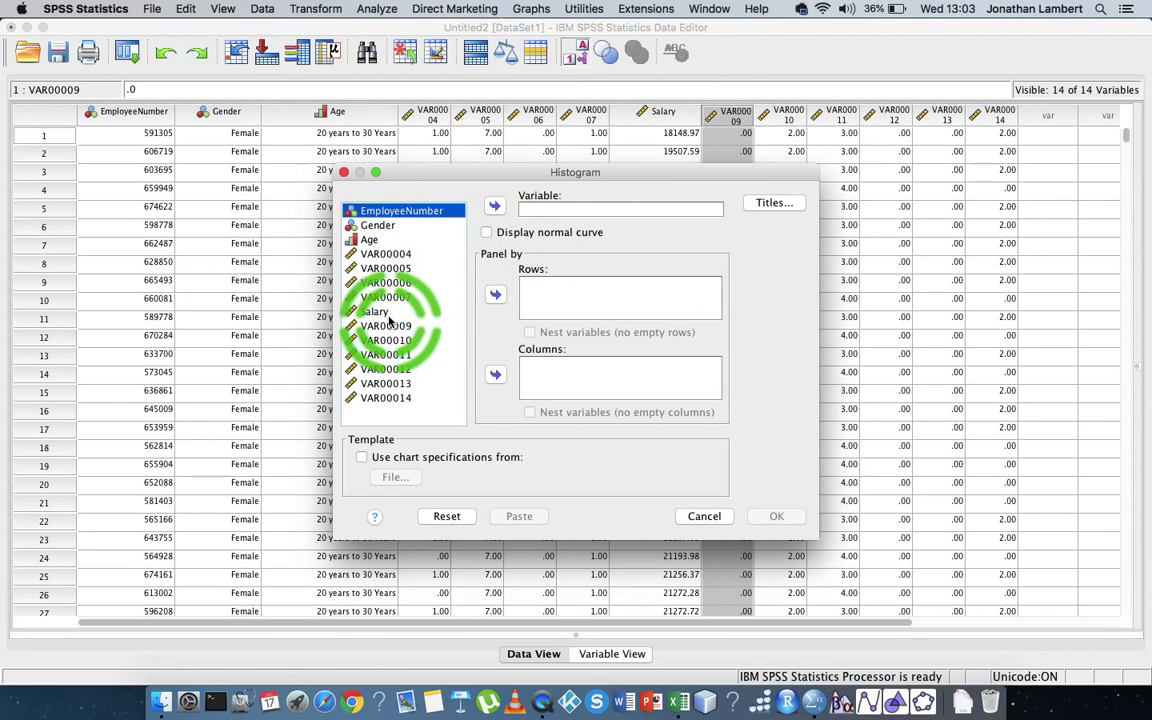
left_click(380, 314)
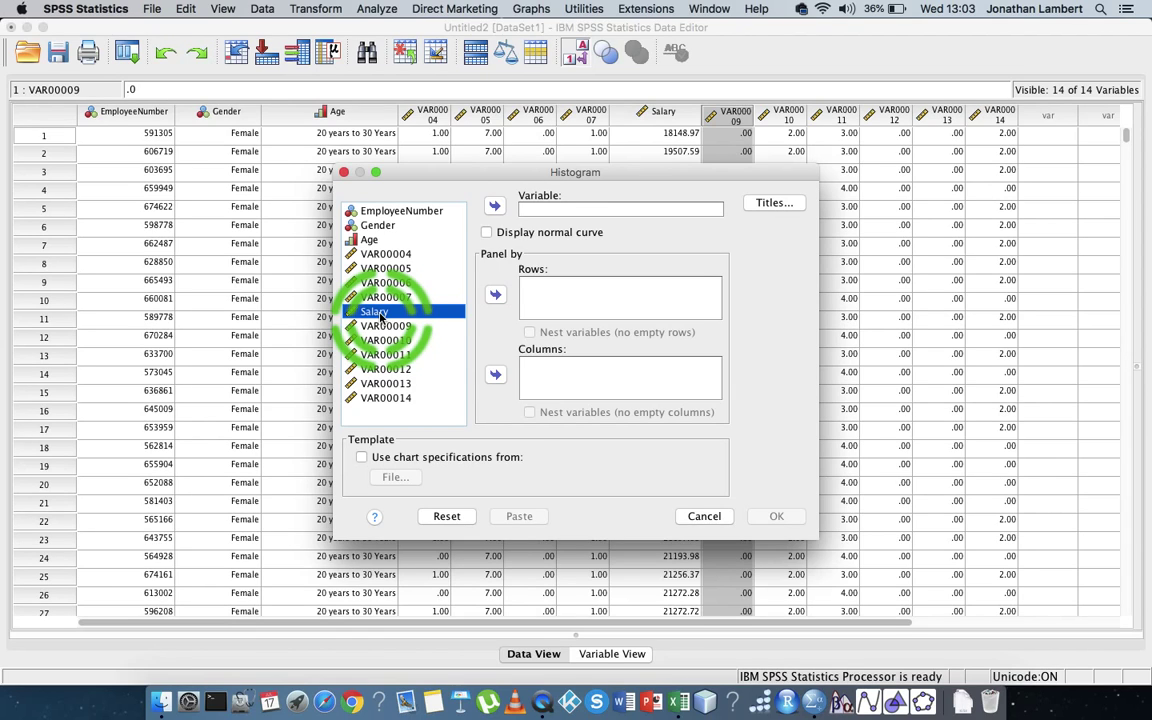
left_click(494, 207)
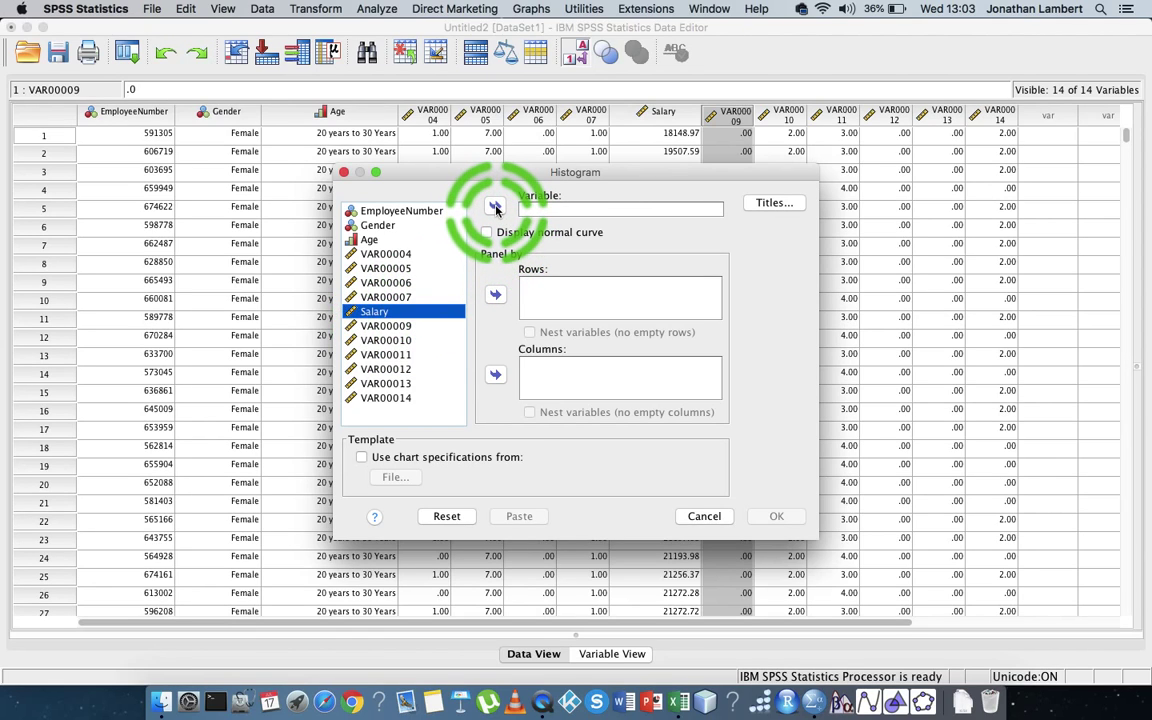
left_click(775, 517)
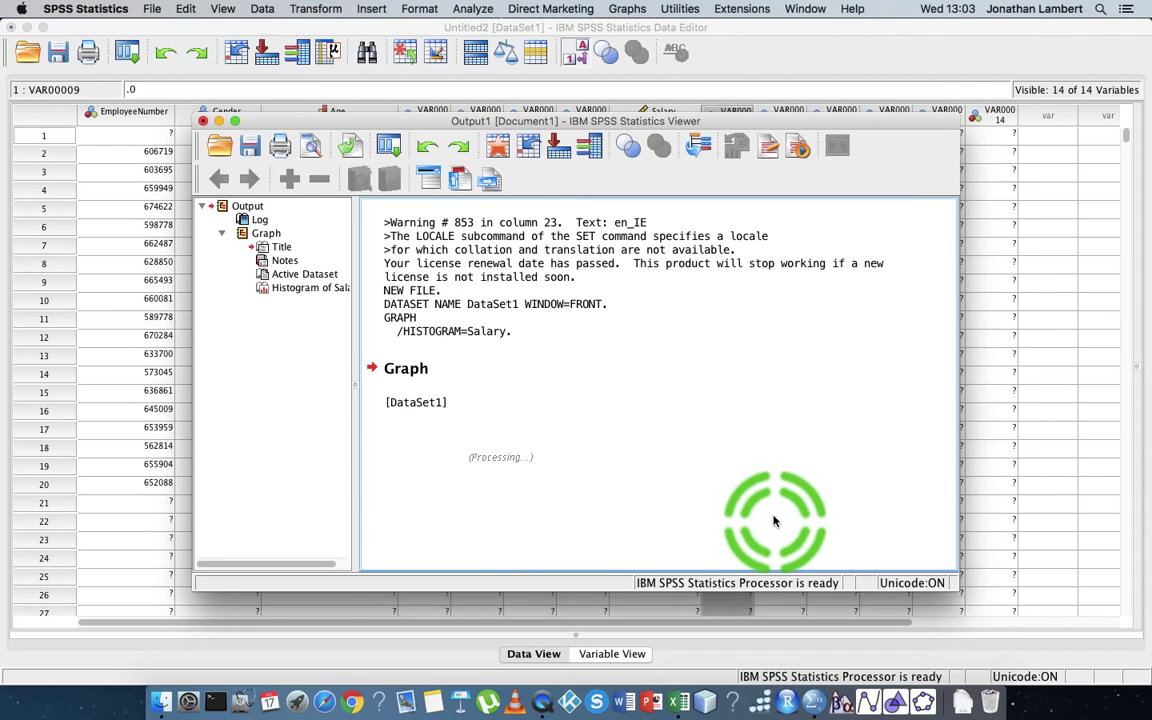
Step: Maximize the Output Viewer and scroll to see the full Salary histogram and its axis
left_click(235, 121)
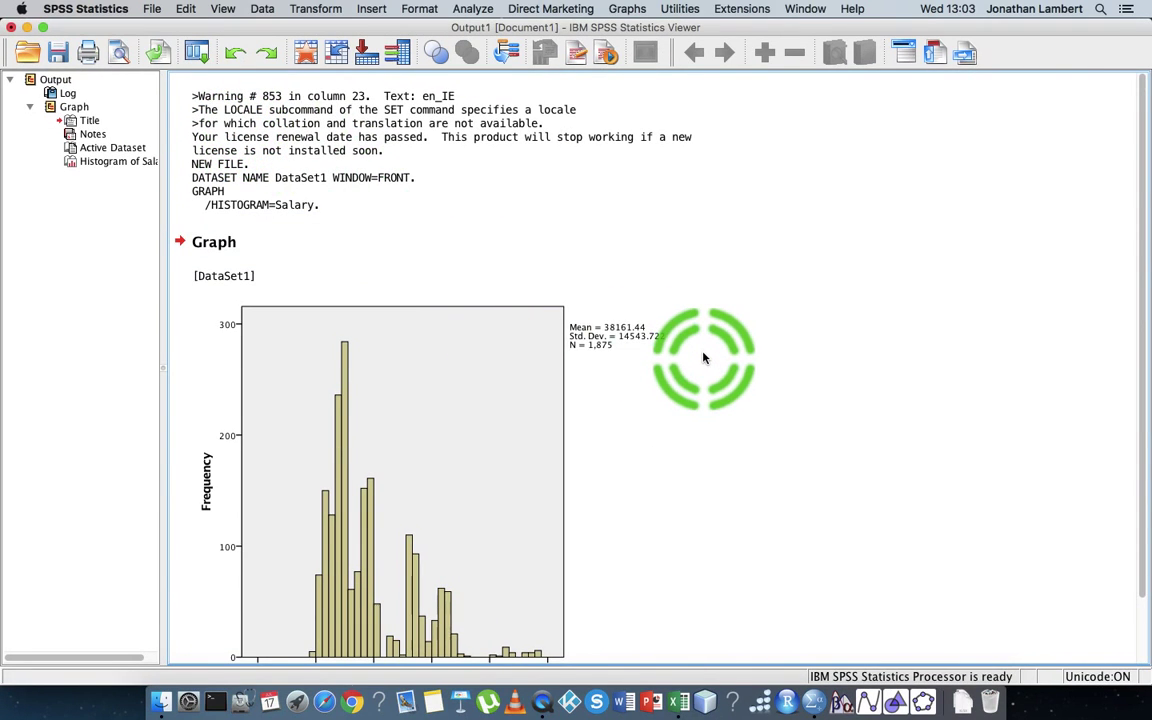
scroll(702, 357, "down", 3)
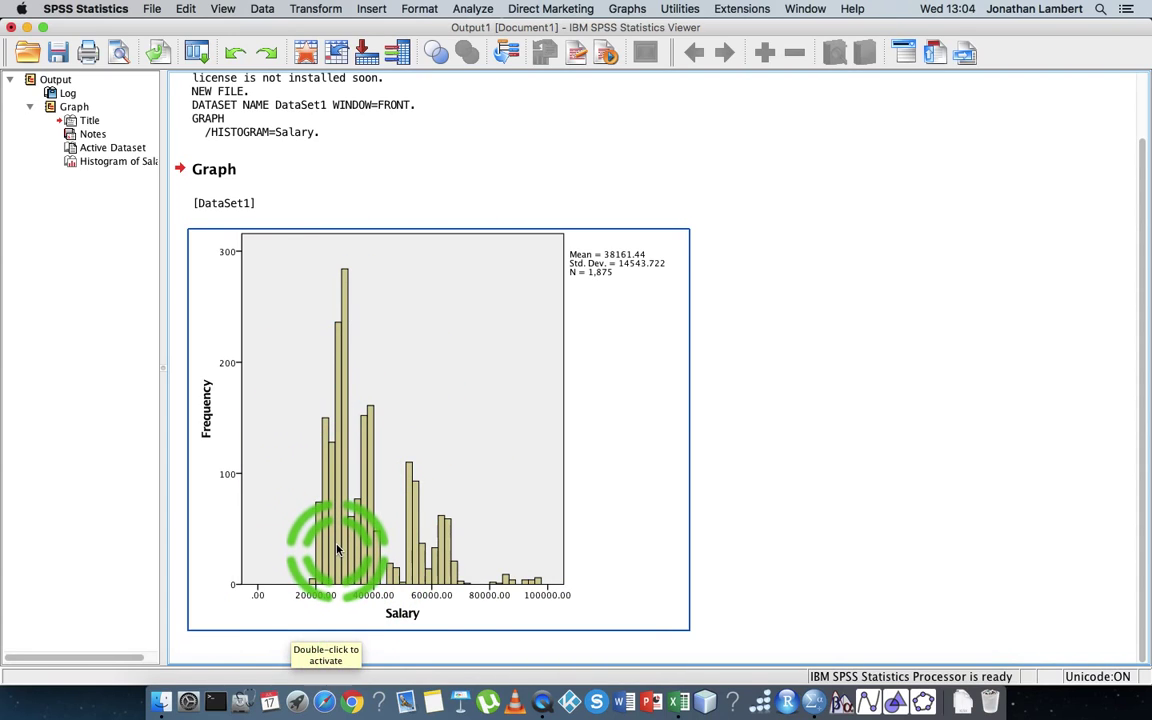
left_click(885, 168)
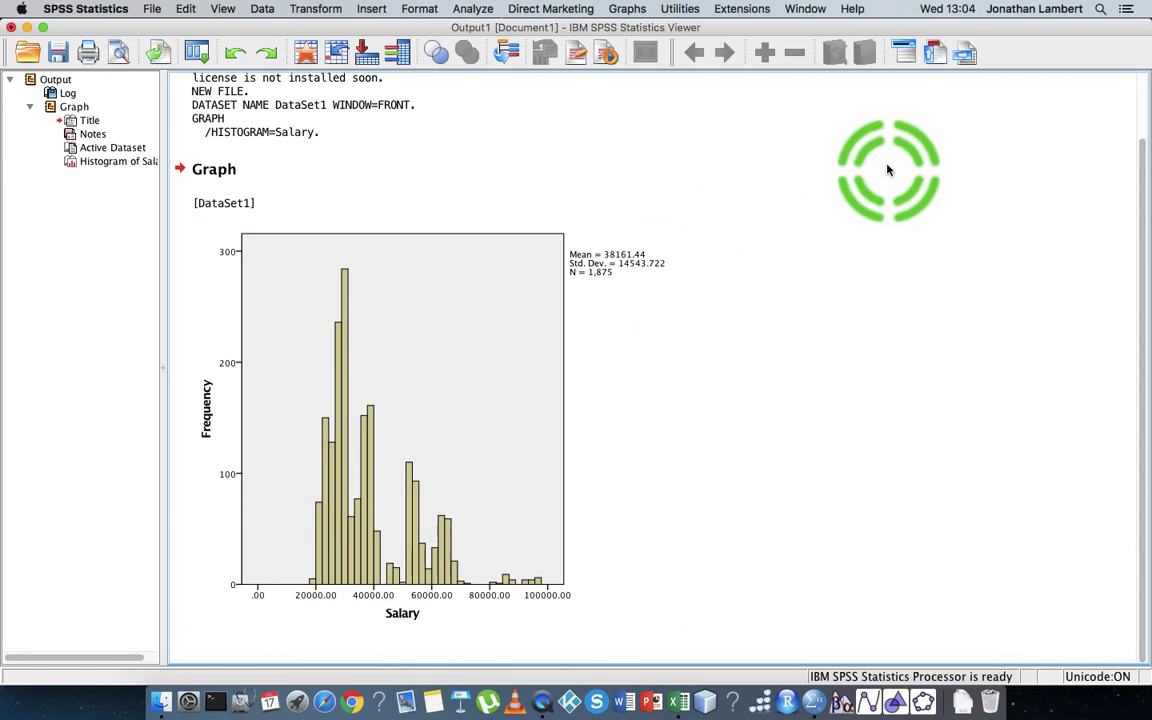
Step: Run Descriptives on Salary with Skewness added to the default statistics
left_click(469, 14)
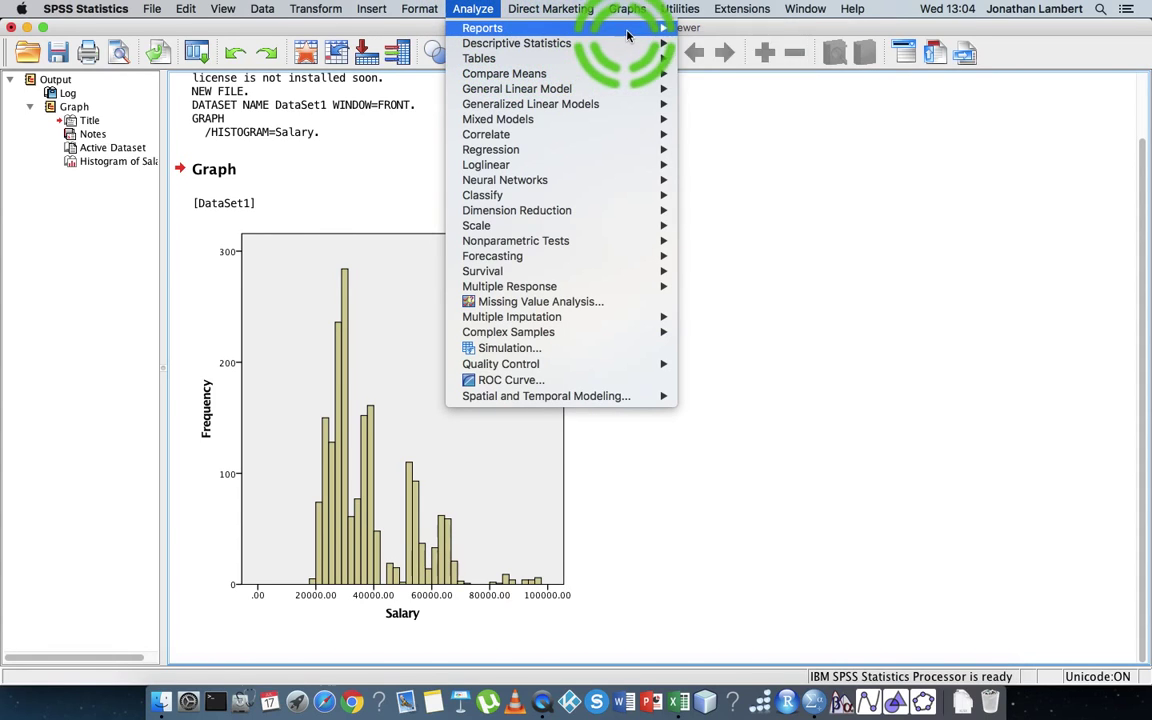
mouse_move(643, 44)
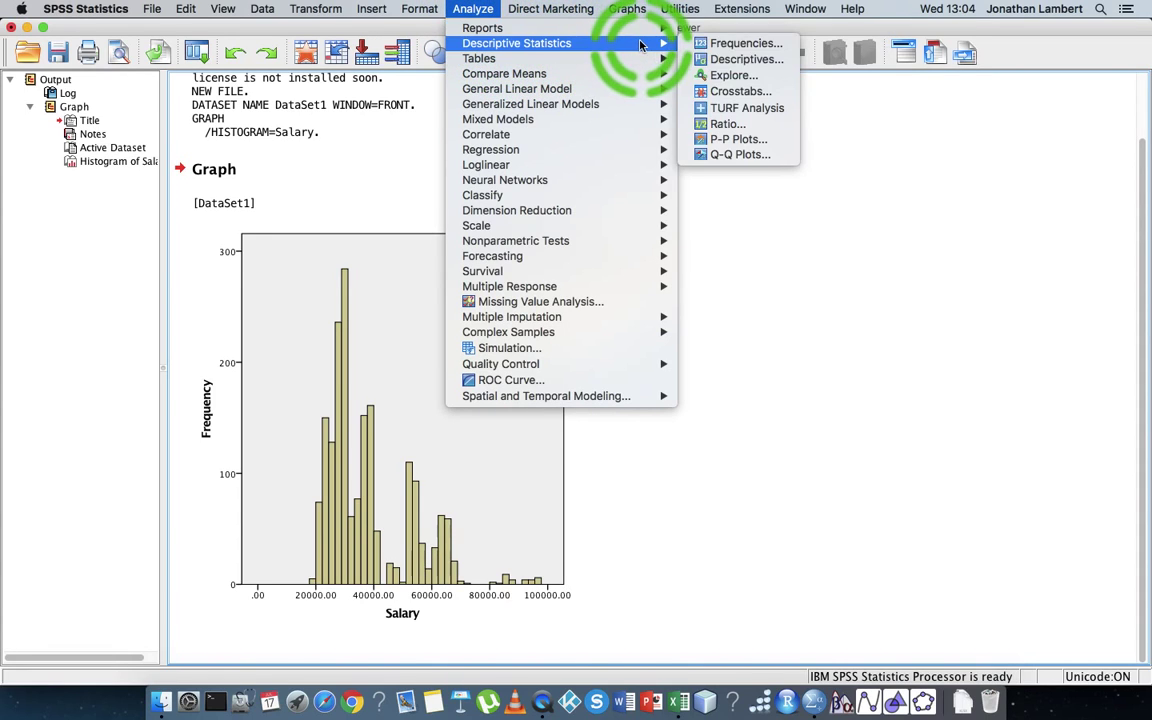
left_click(745, 63)
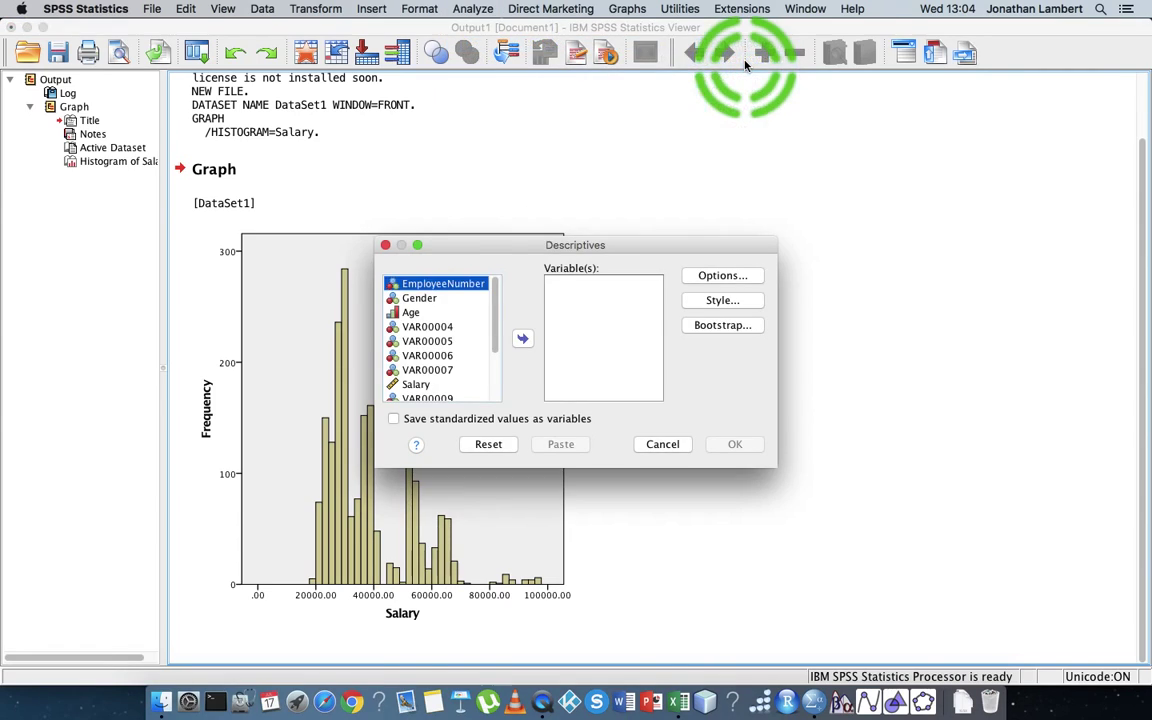
left_click(425, 331)
left_click(417, 384)
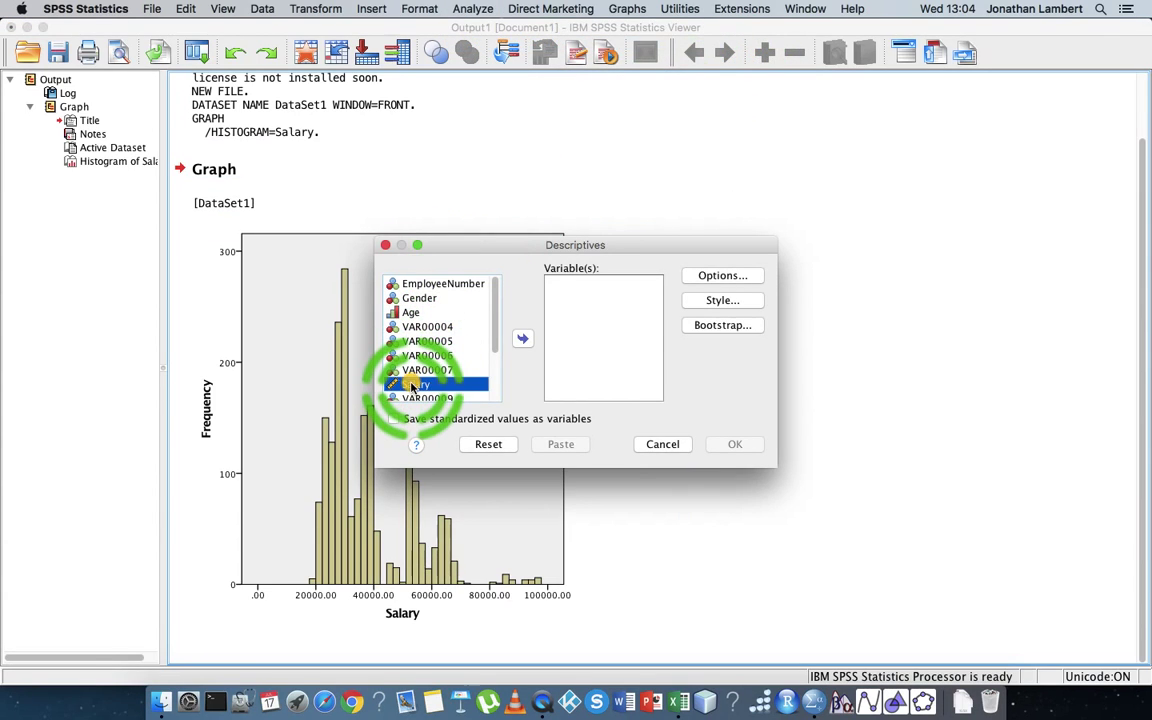
left_click(522, 338)
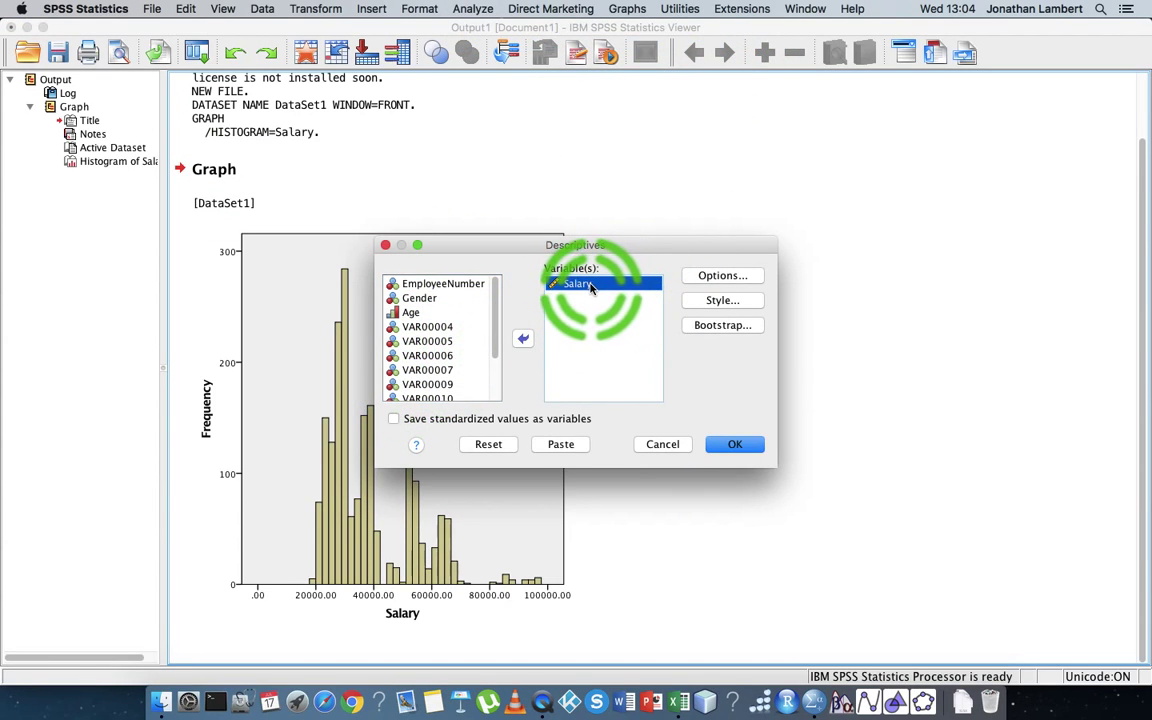
left_click(722, 277)
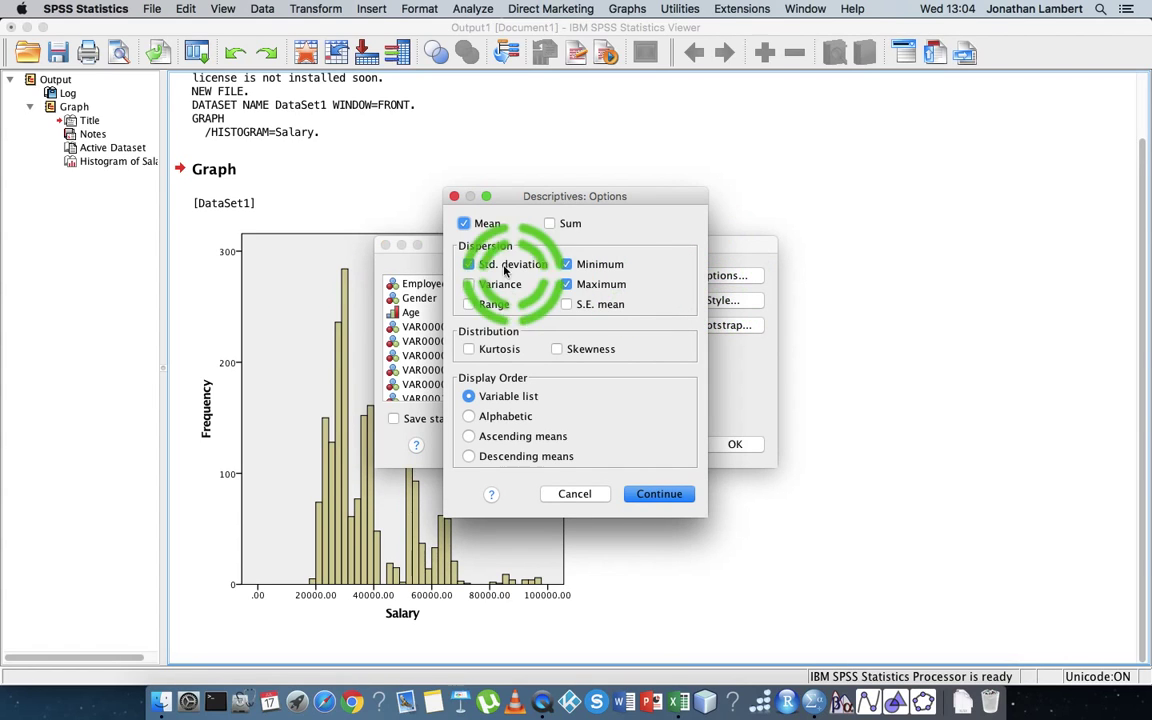
left_click(575, 288)
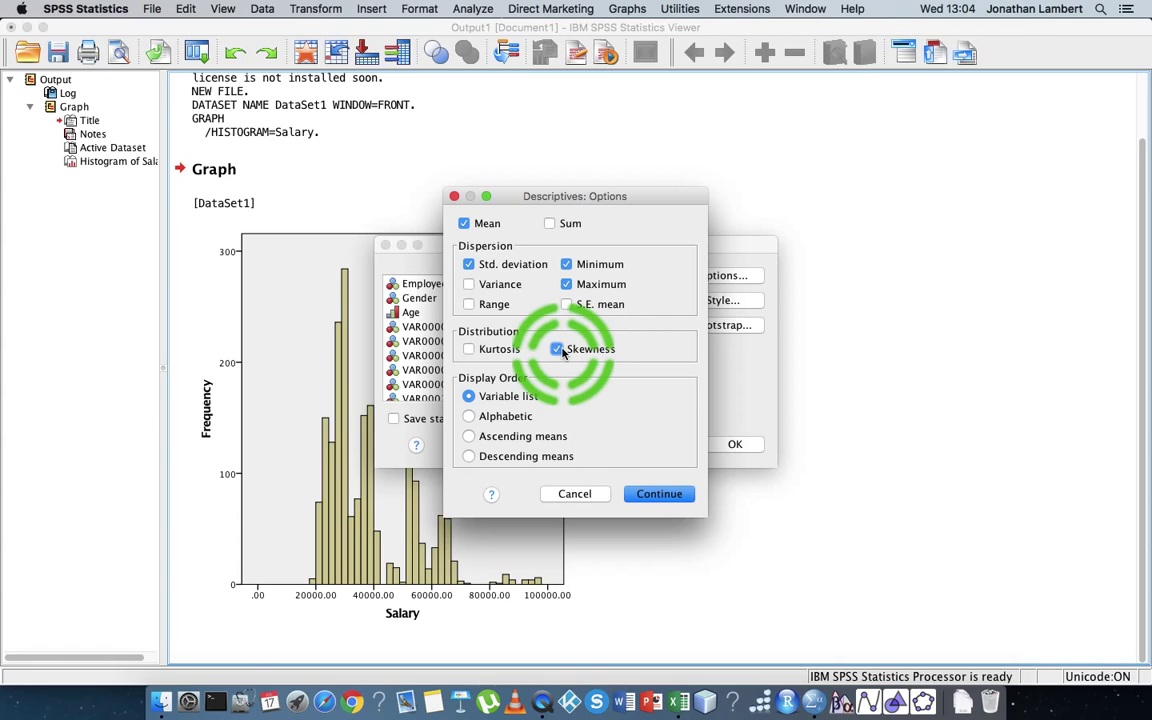
left_click(659, 493)
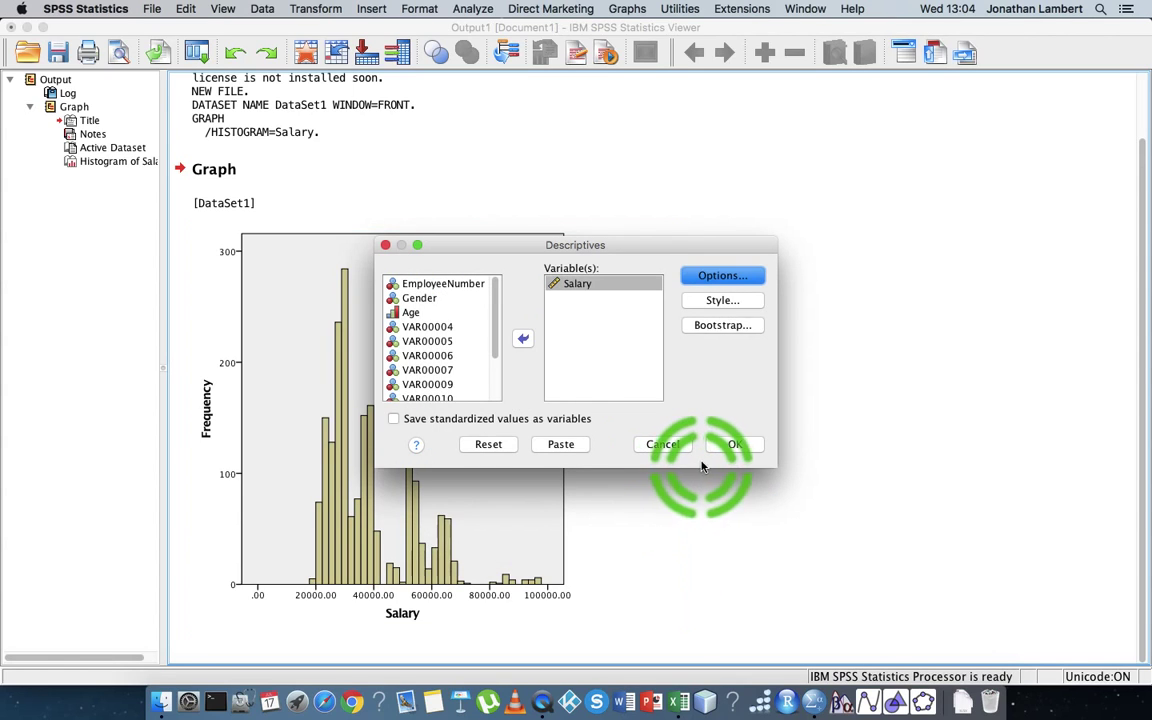
left_click(734, 441)
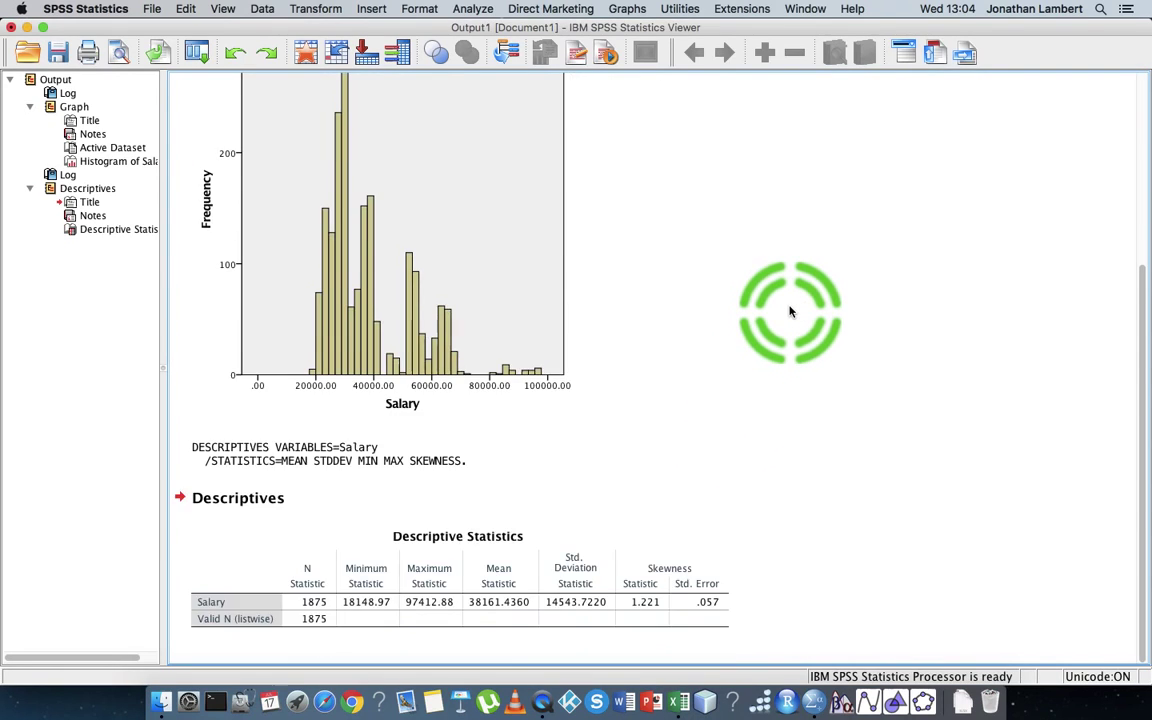
left_click(345, 558)
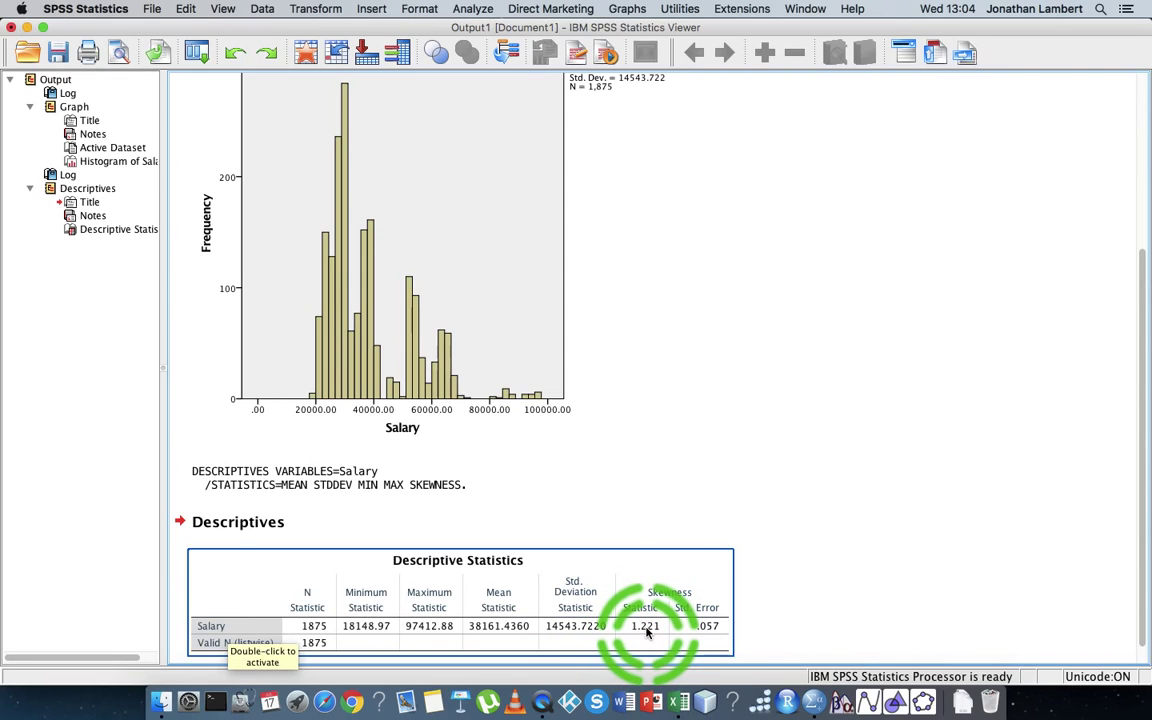
left_click(399, 303)
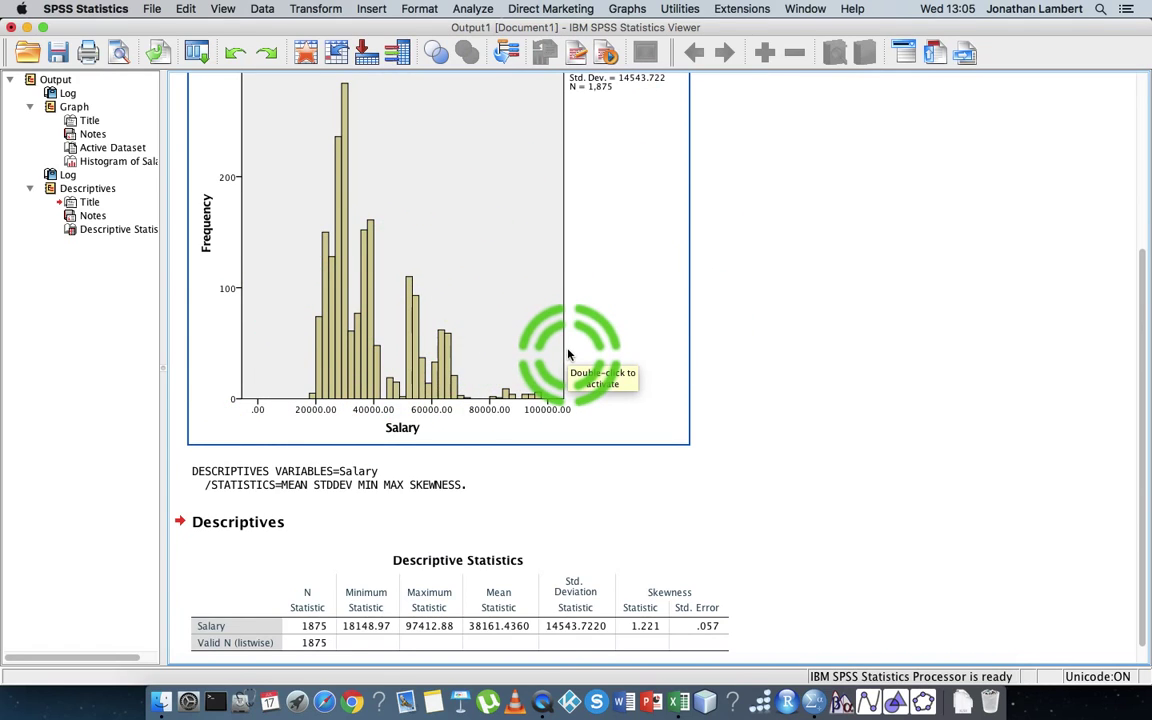
left_click(410, 643)
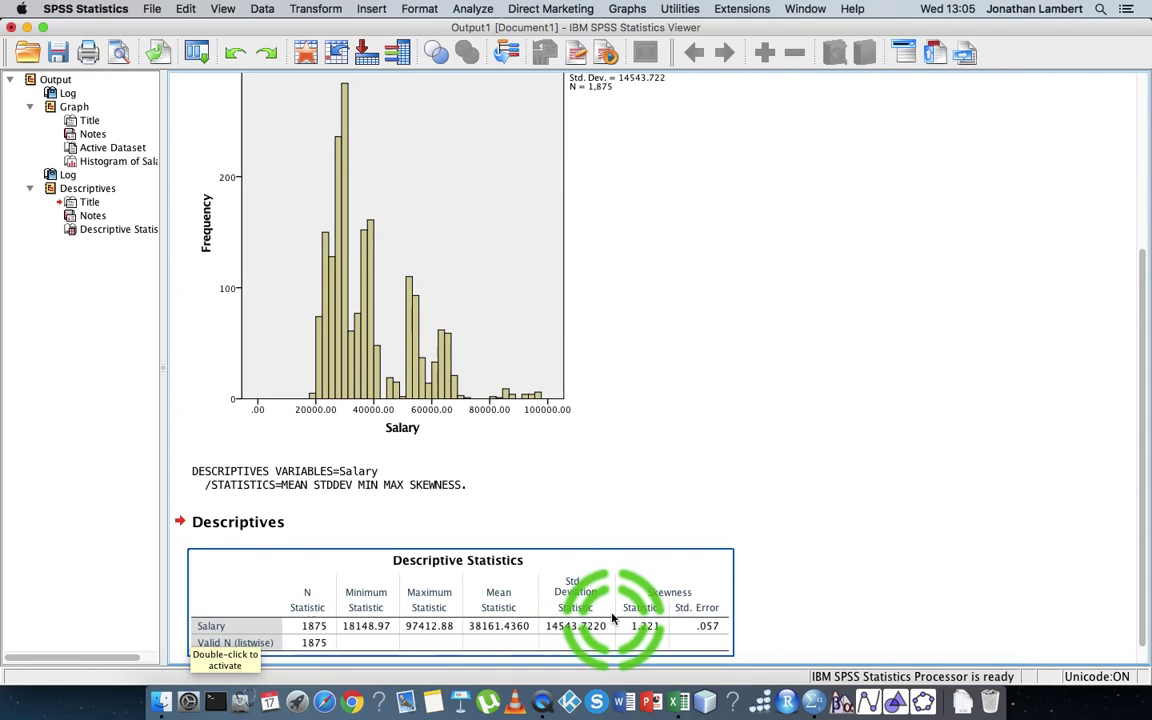
left_click(296, 205)
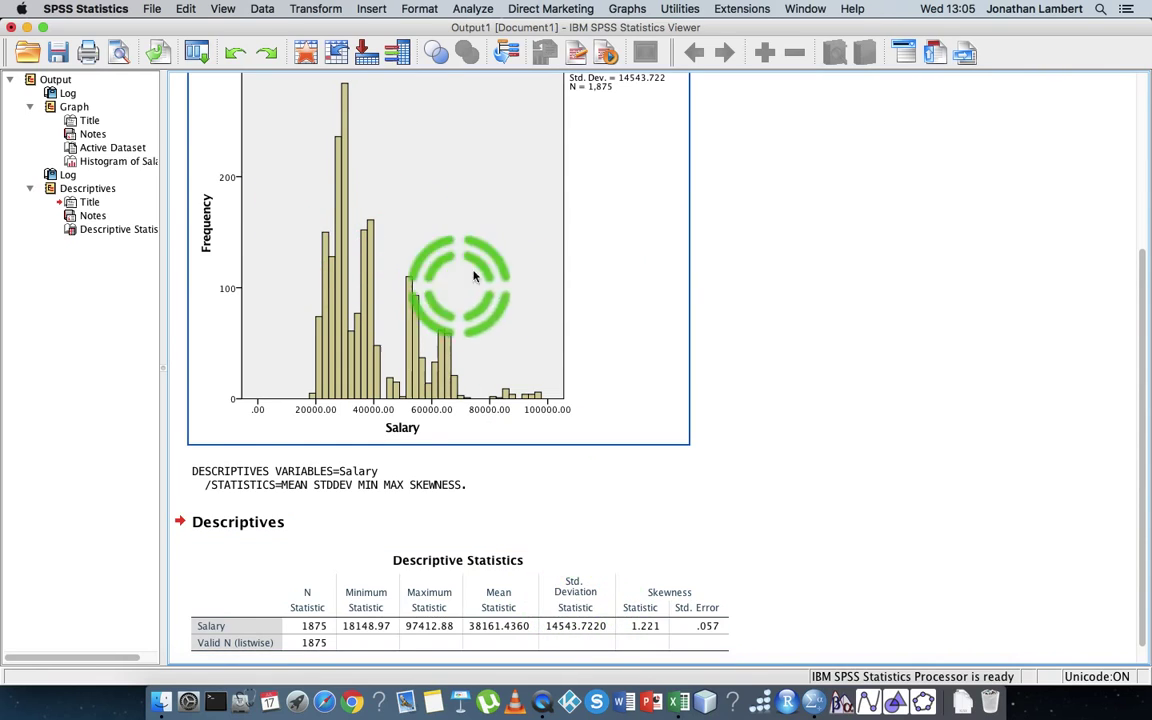
left_click(867, 428)
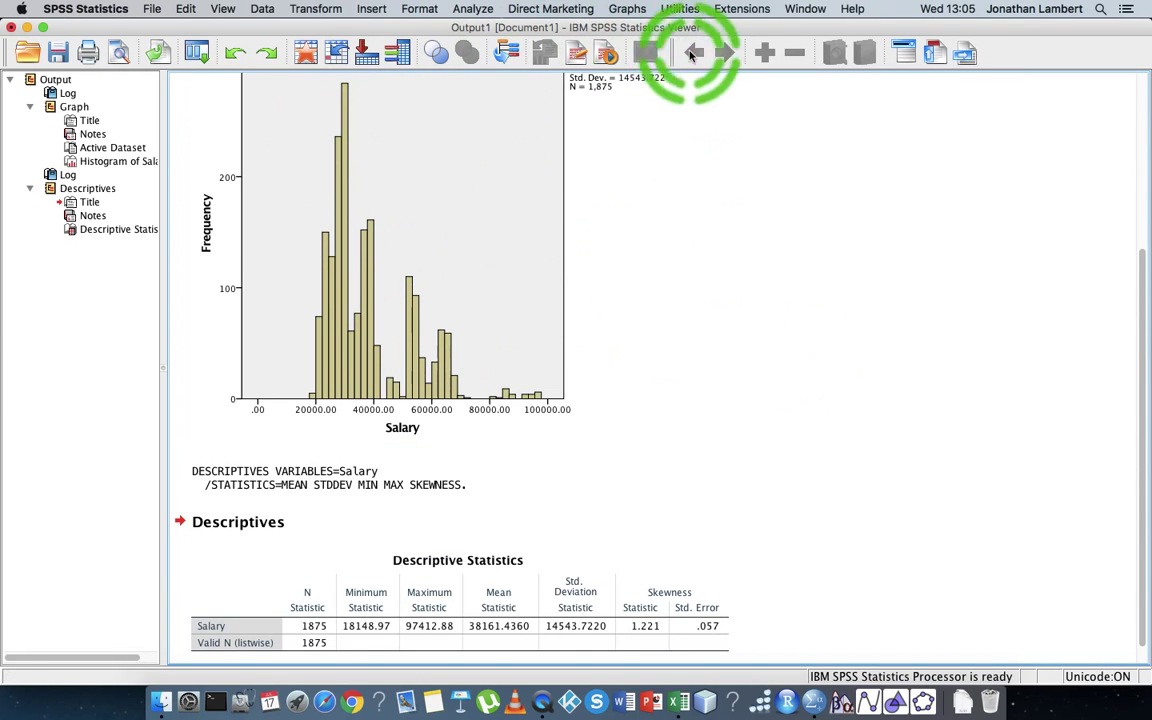
left_click(586, 283)
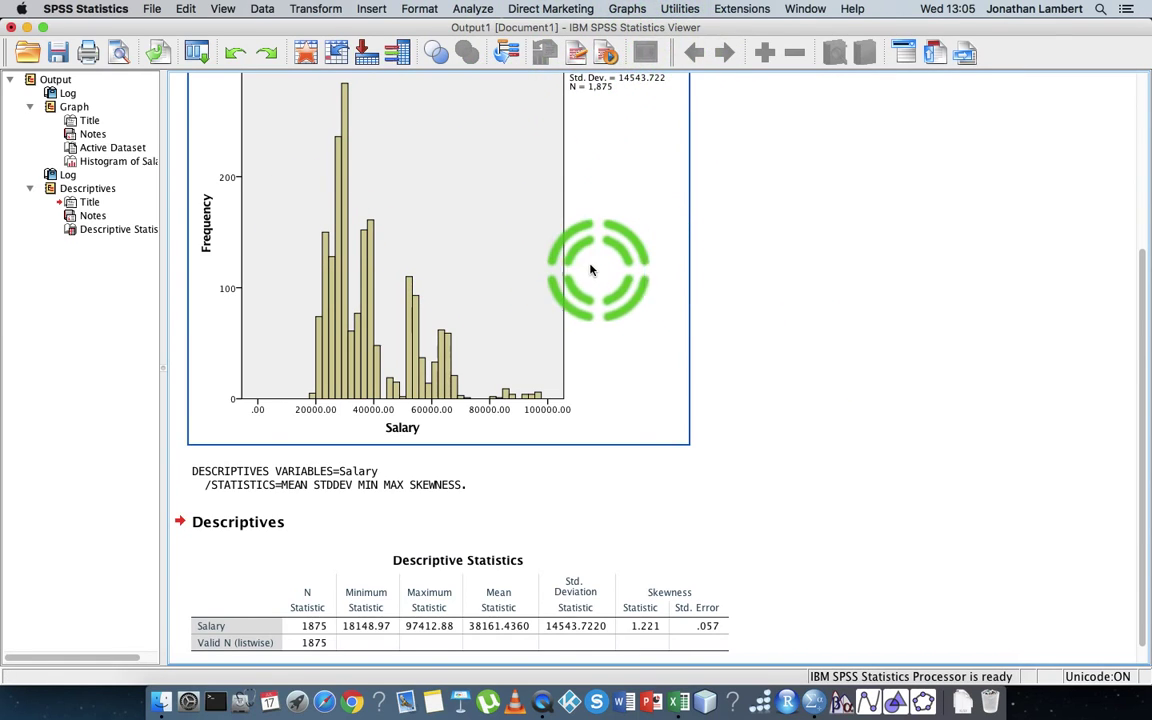
scroll(586, 266, "up", 5)
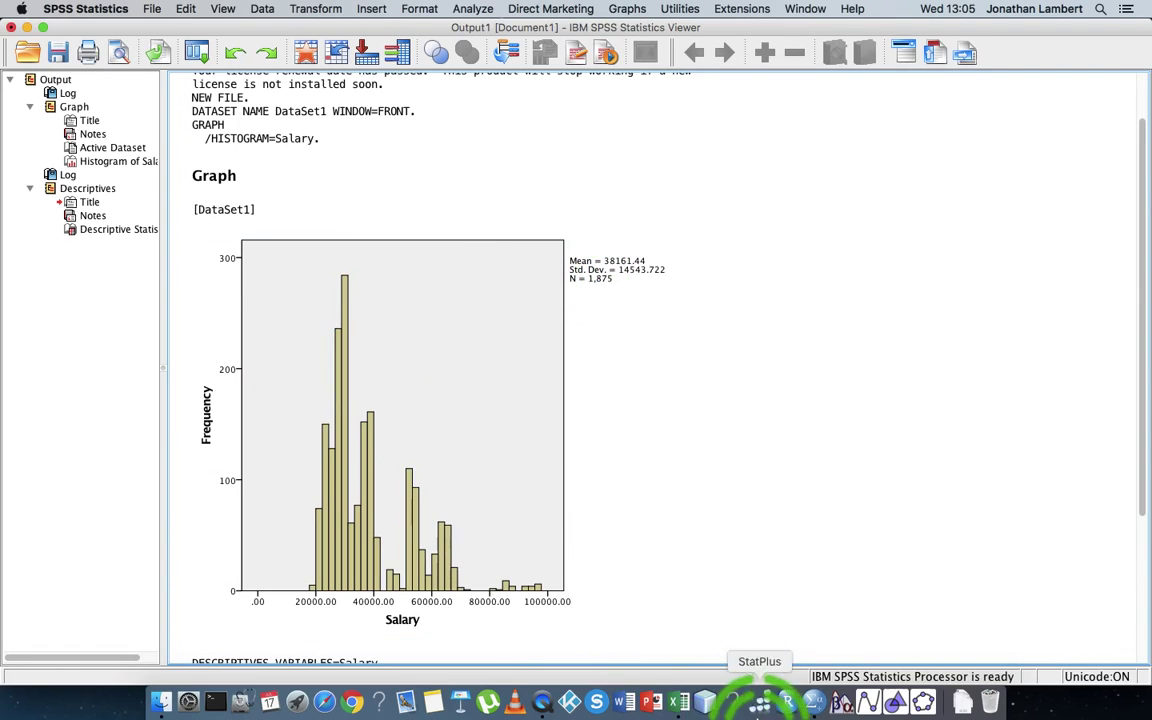
Step: Switch back to the Untitled2 [DataSet1] Data Editor window from the SPSS dock icon
right_click(815, 703)
left_click(836, 577)
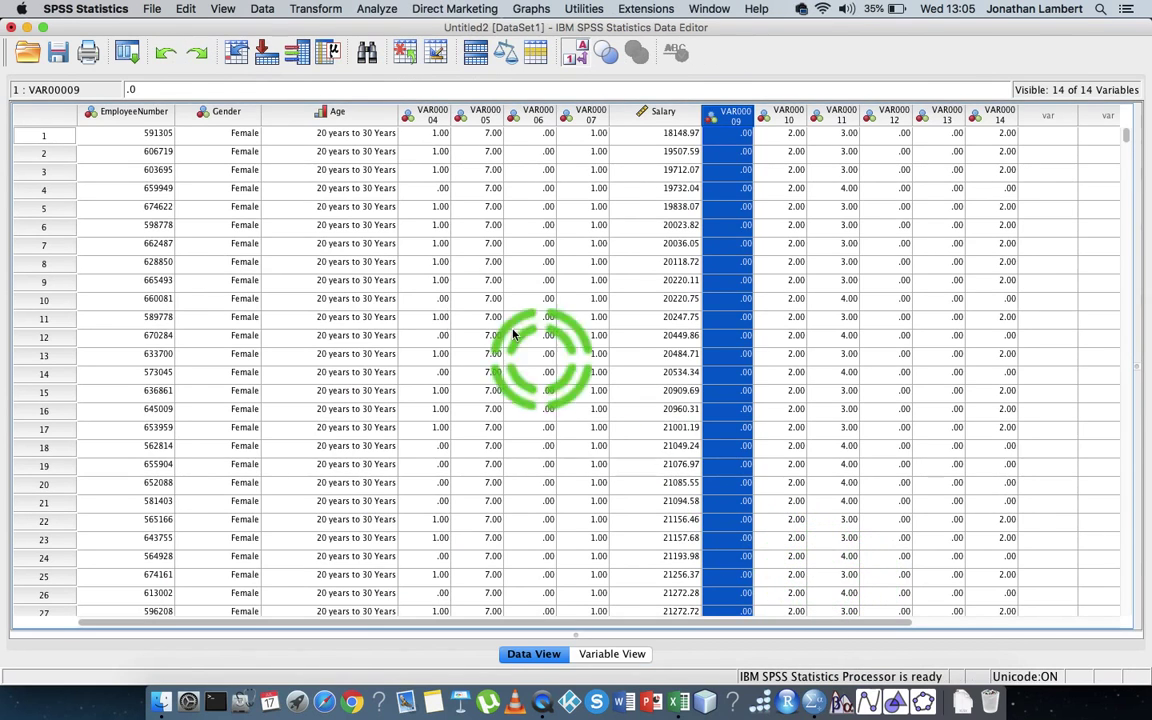